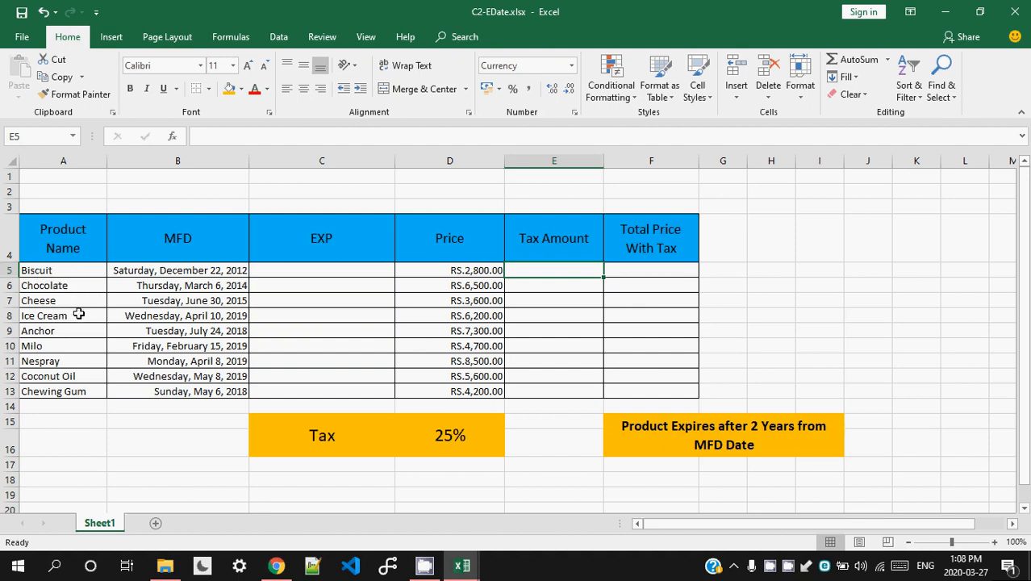
Examine the manufacturing dates in the MFD column and the first product's price.
click(153, 239)
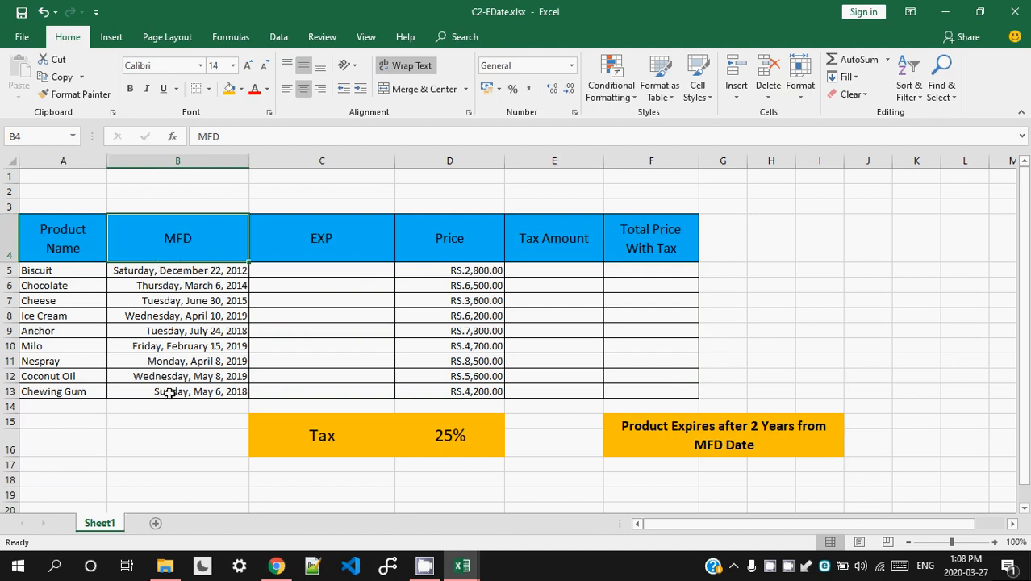
click(186, 271)
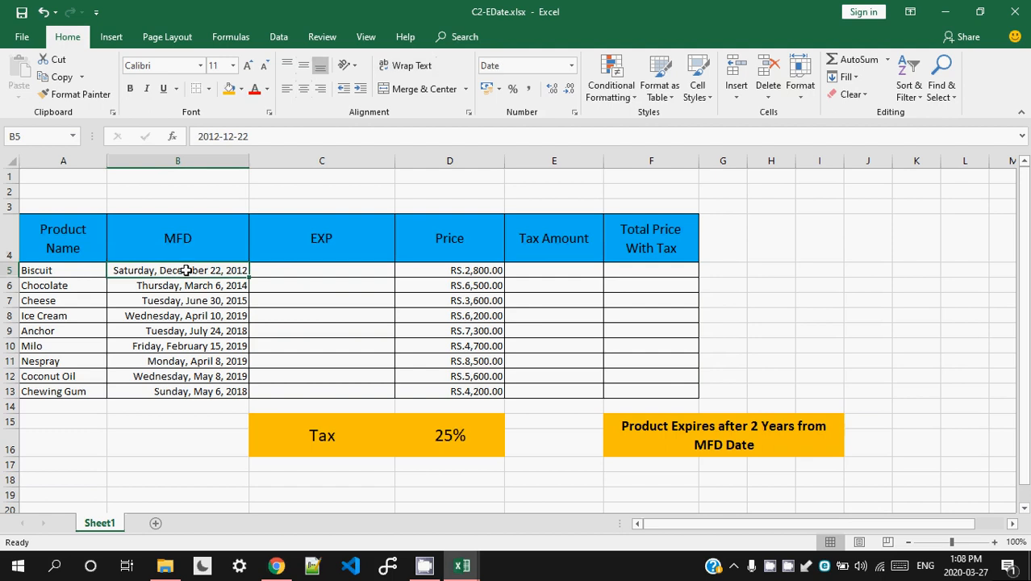
click(194, 286)
click(198, 300)
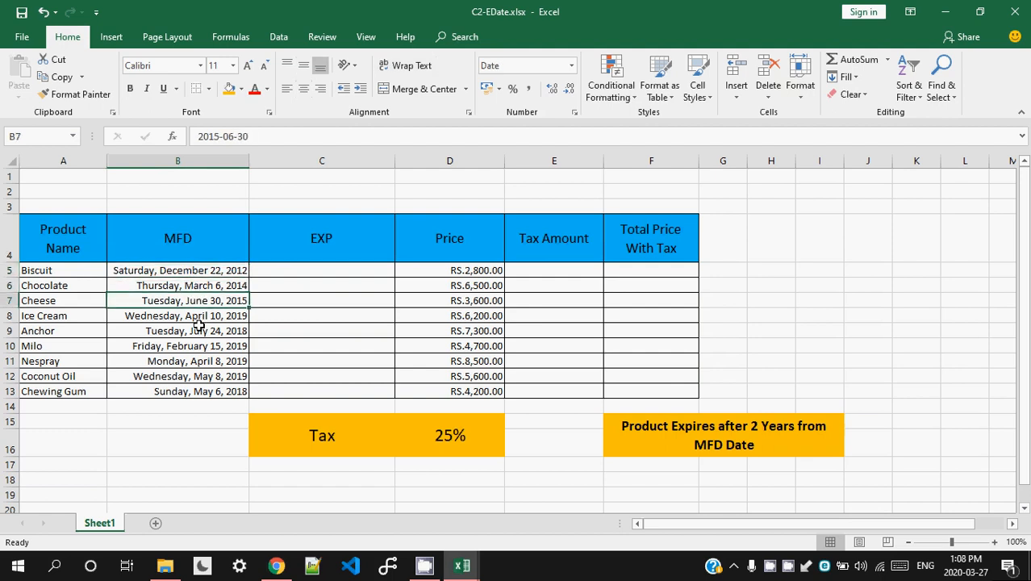
click(198, 326)
click(199, 347)
click(175, 274)
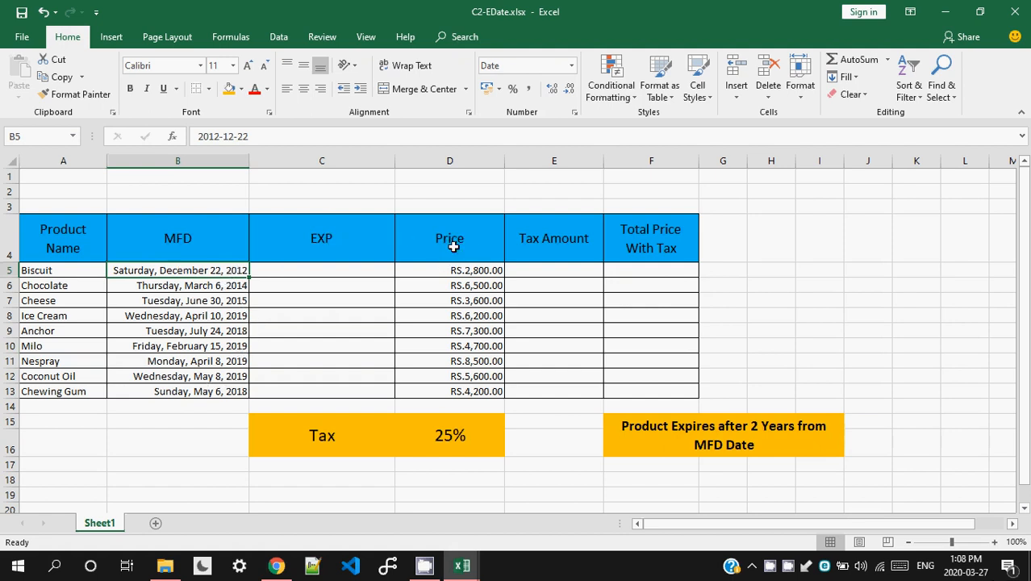
click(499, 274)
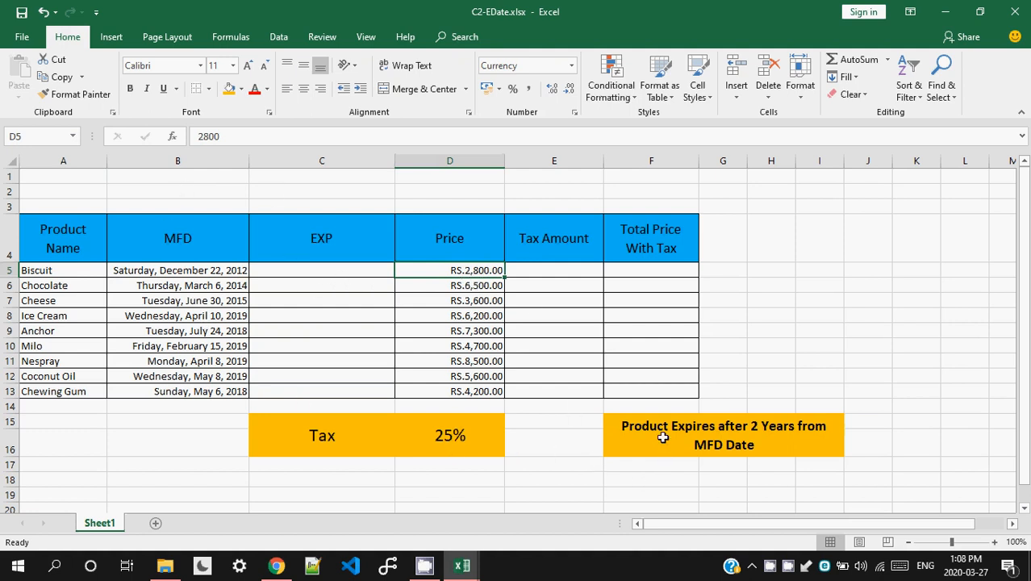
Examine the empty EXP column alongside the two-year expiry note and the Biscuit row's manufacturing date.
click(347, 242)
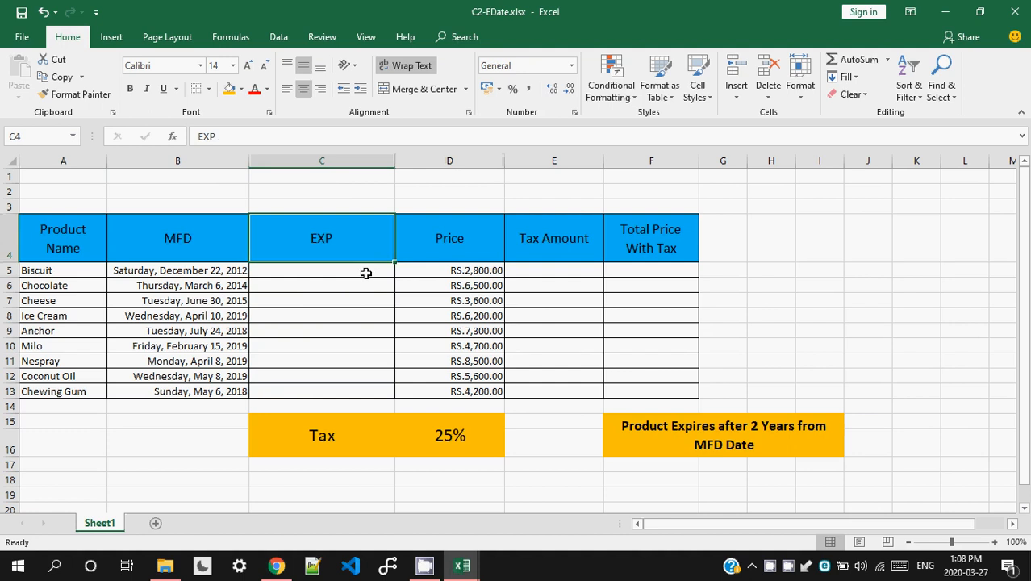
click(365, 273)
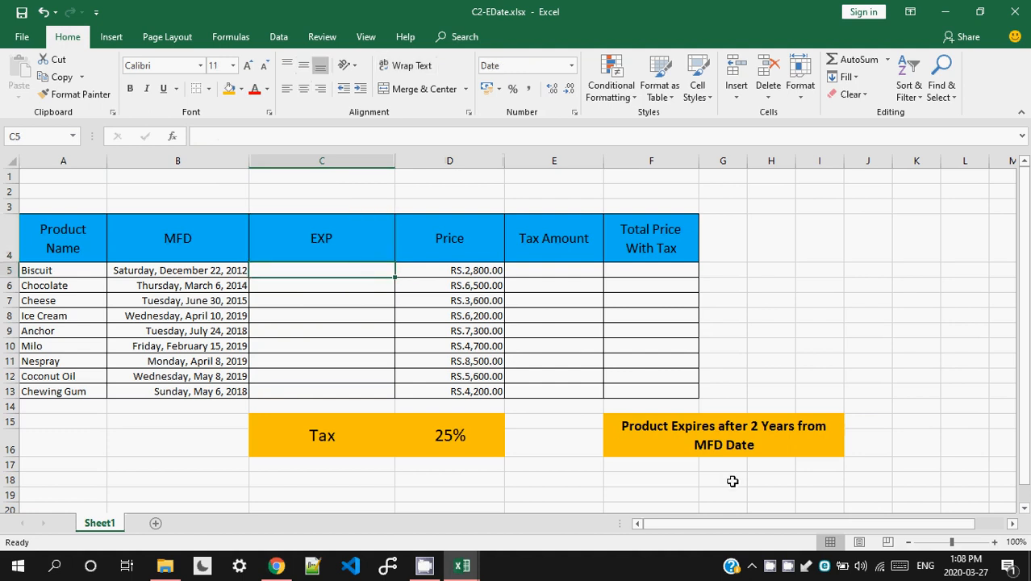
click(652, 444)
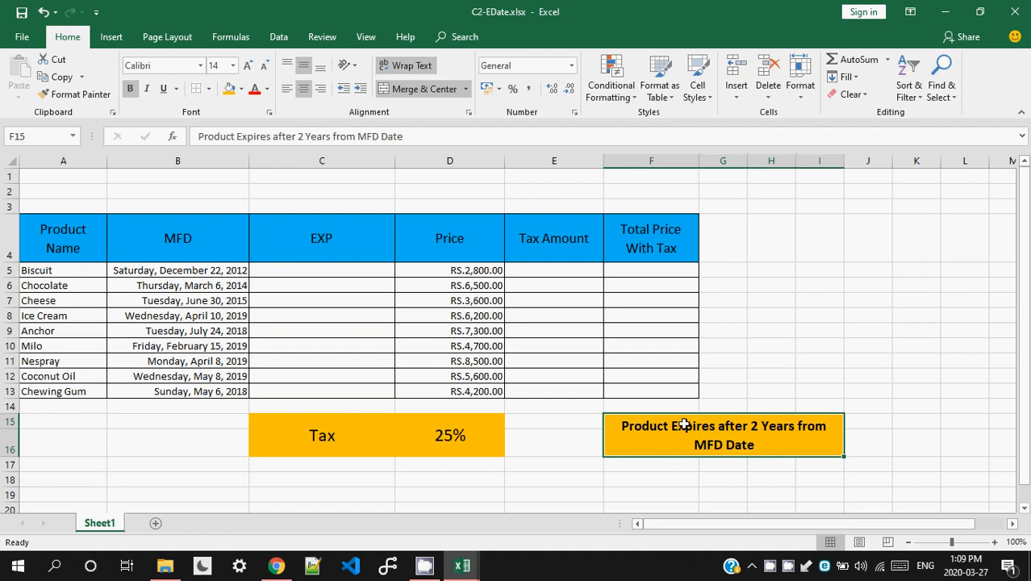
click(202, 271)
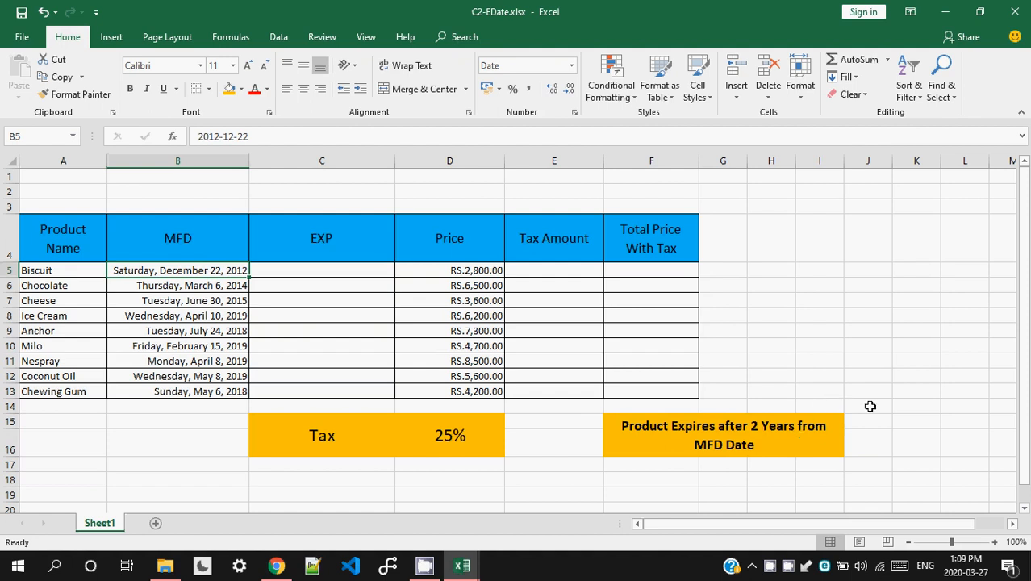
click(288, 238)
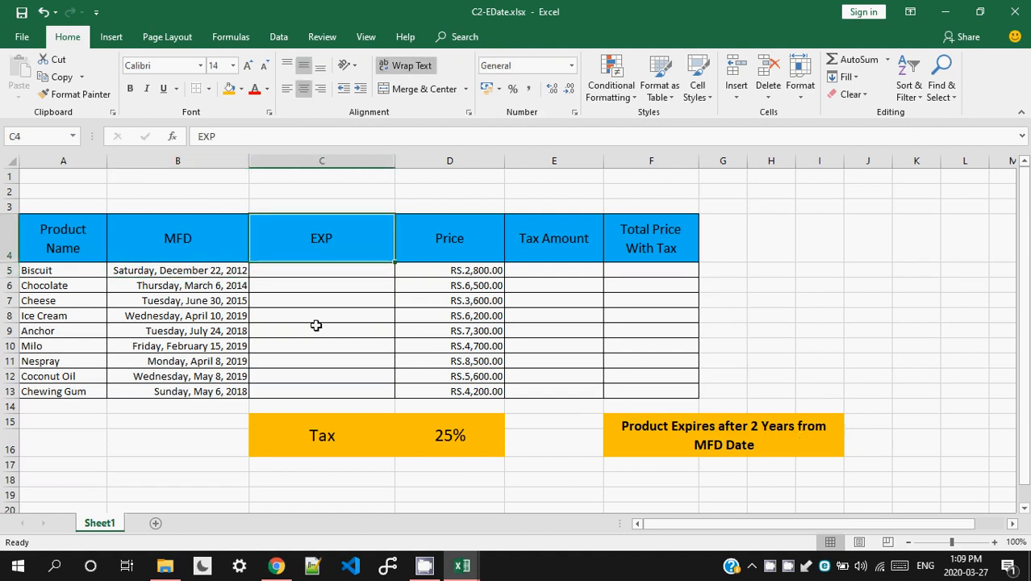
click(119, 271)
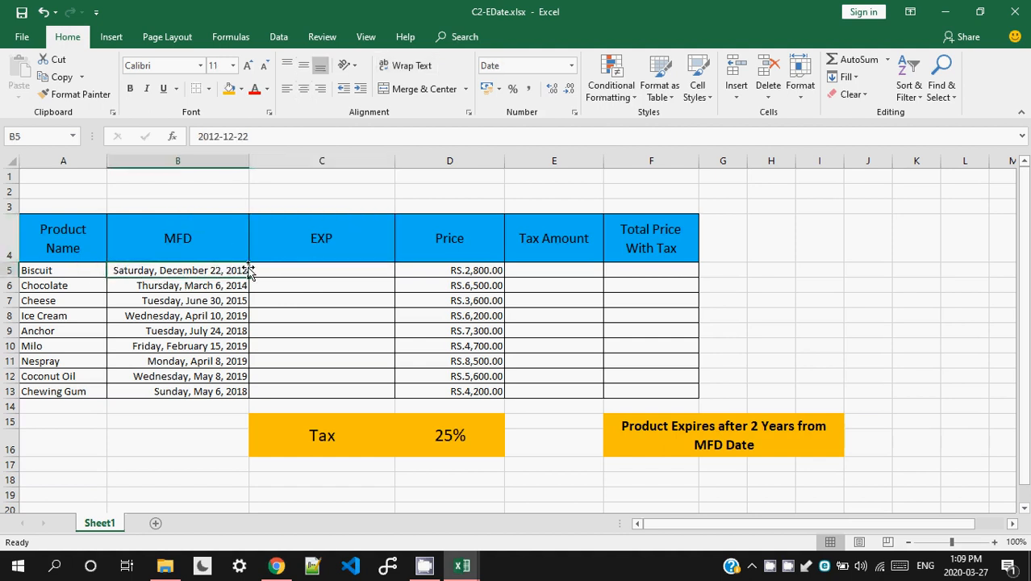
click(318, 270)
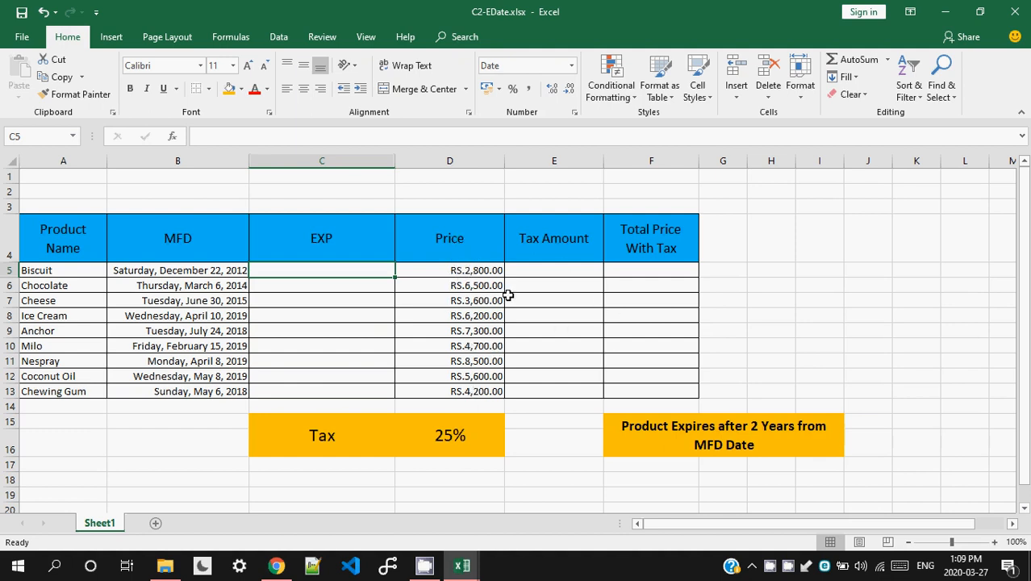
Examine how the price and tax rate cells relate to the empty Tax Amount and Total Price With Tax columns.
click(438, 266)
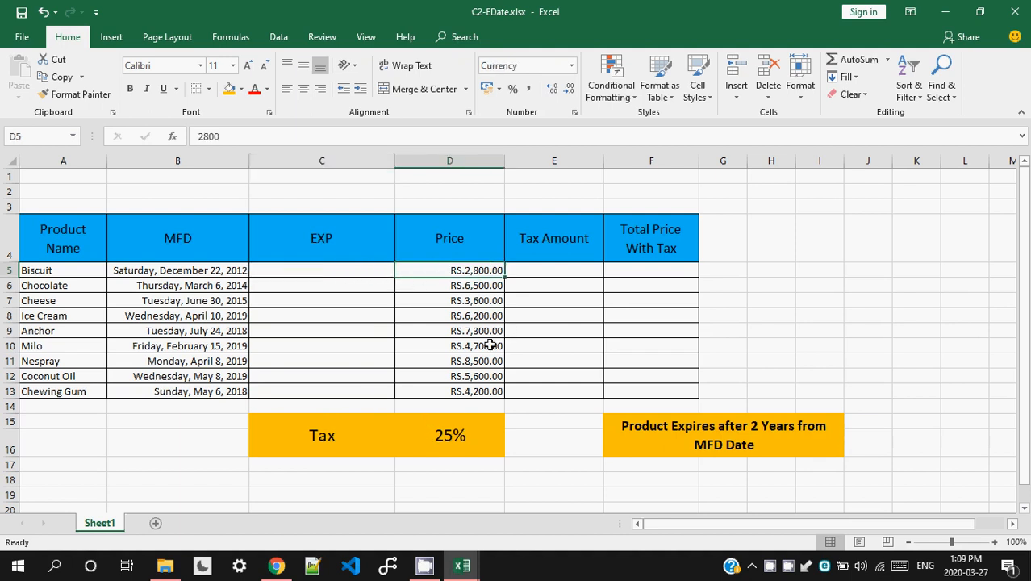
click(435, 447)
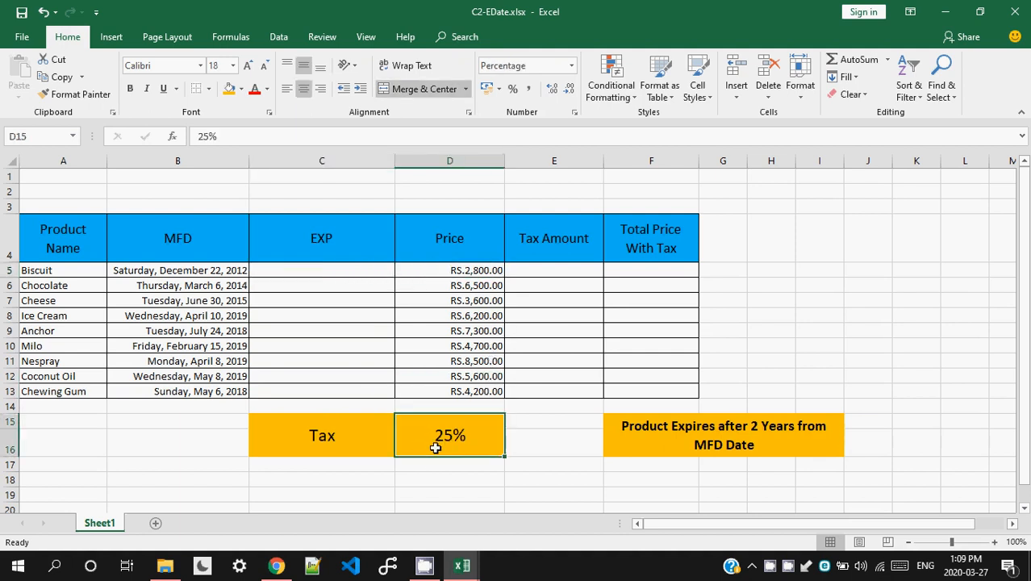
click(539, 270)
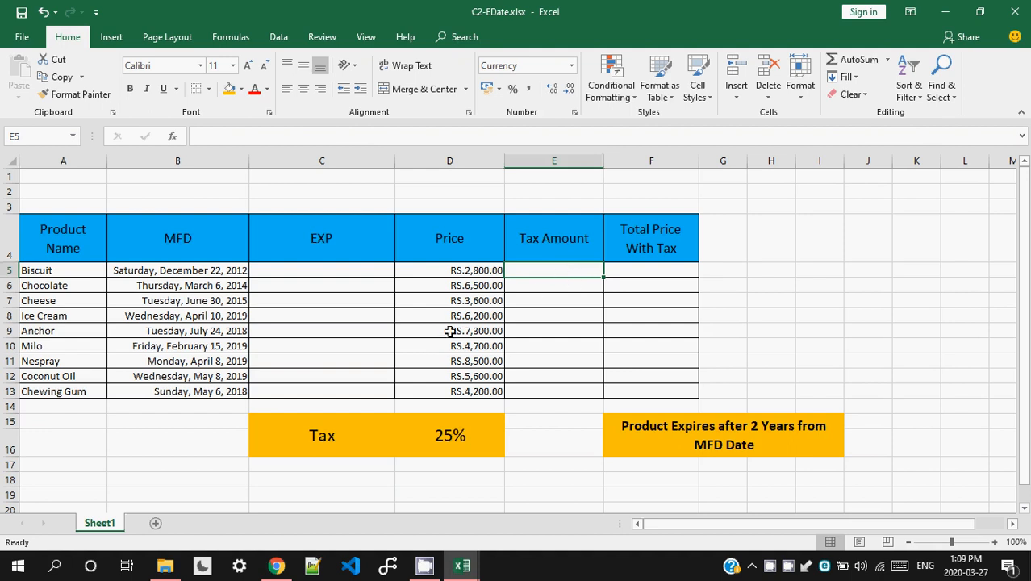
click(453, 444)
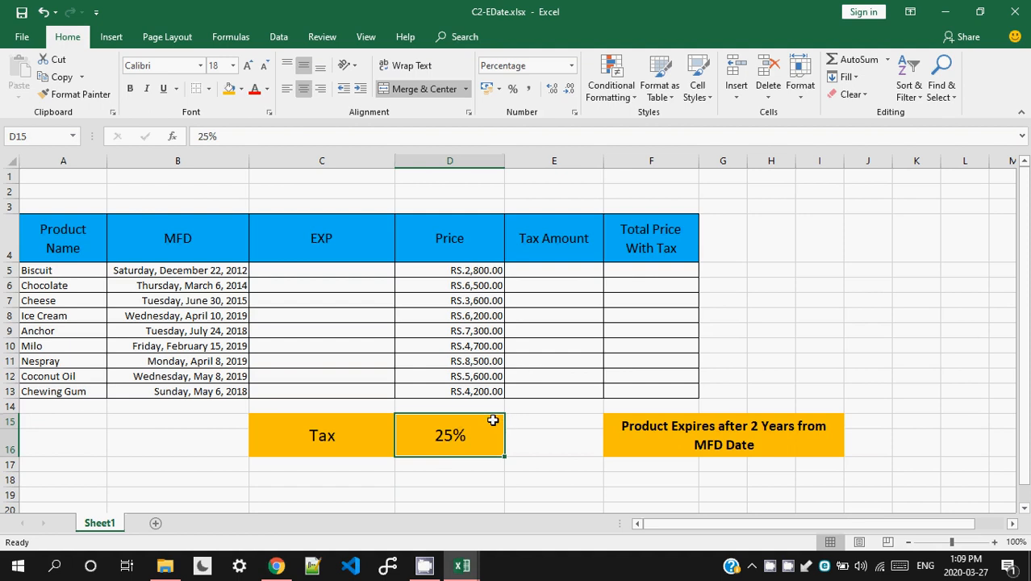
click(545, 273)
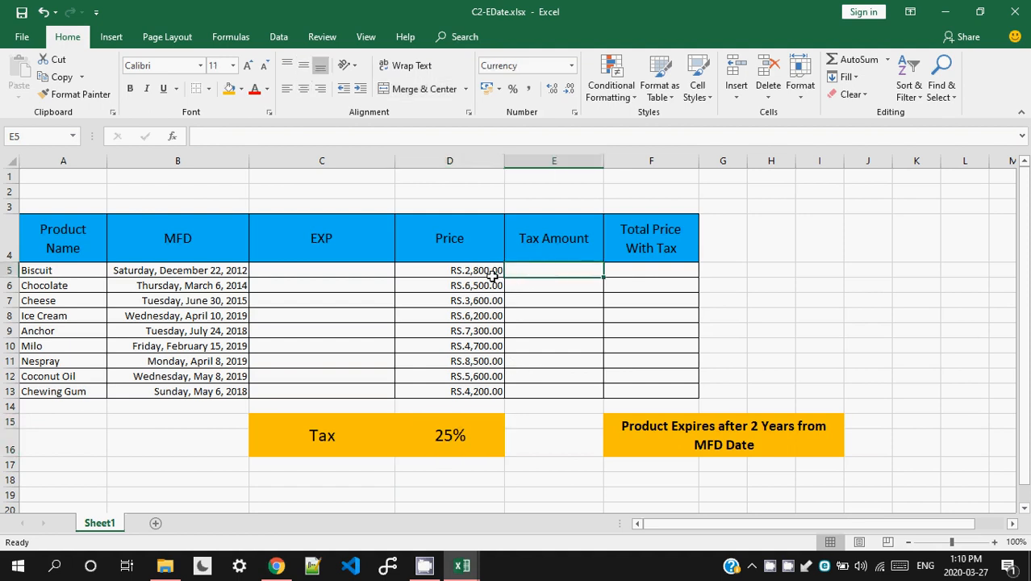
click(491, 275)
click(449, 450)
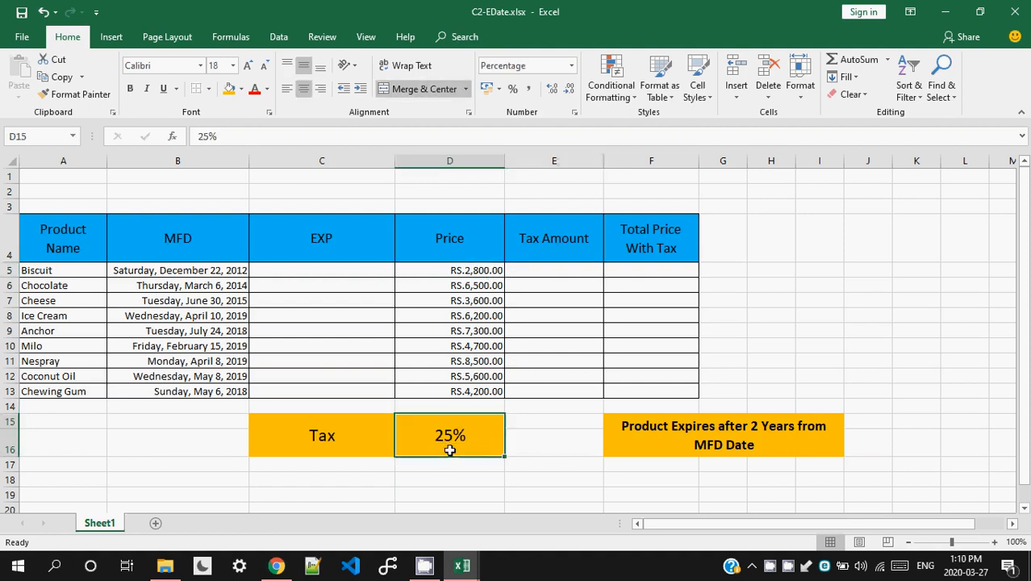
click(566, 275)
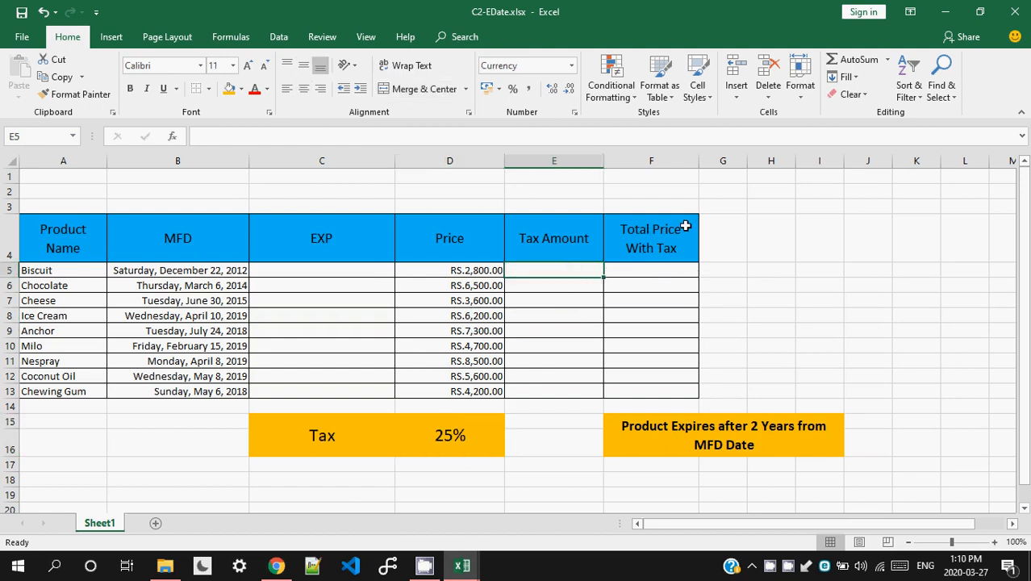
click(663, 275)
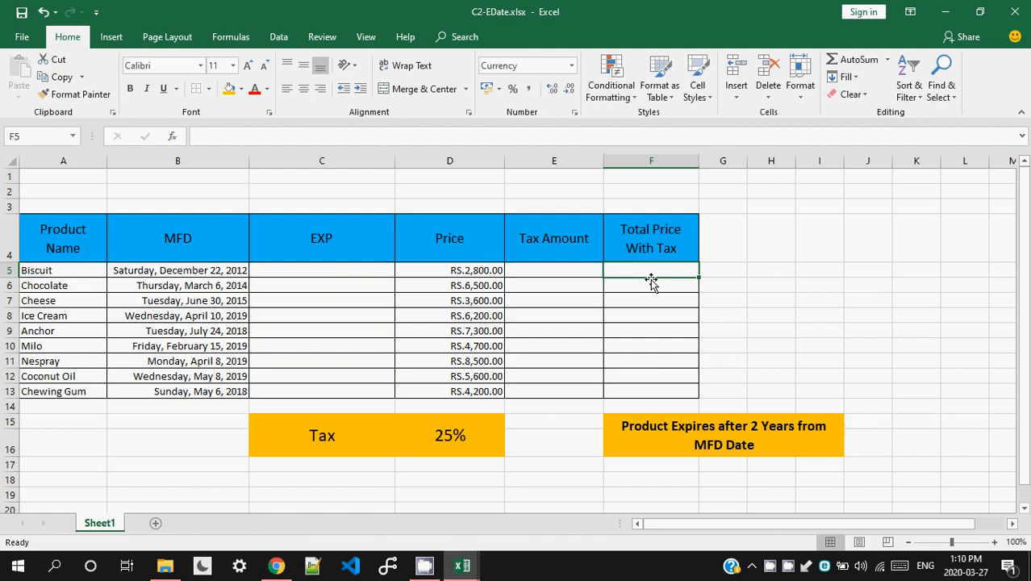
click(359, 271)
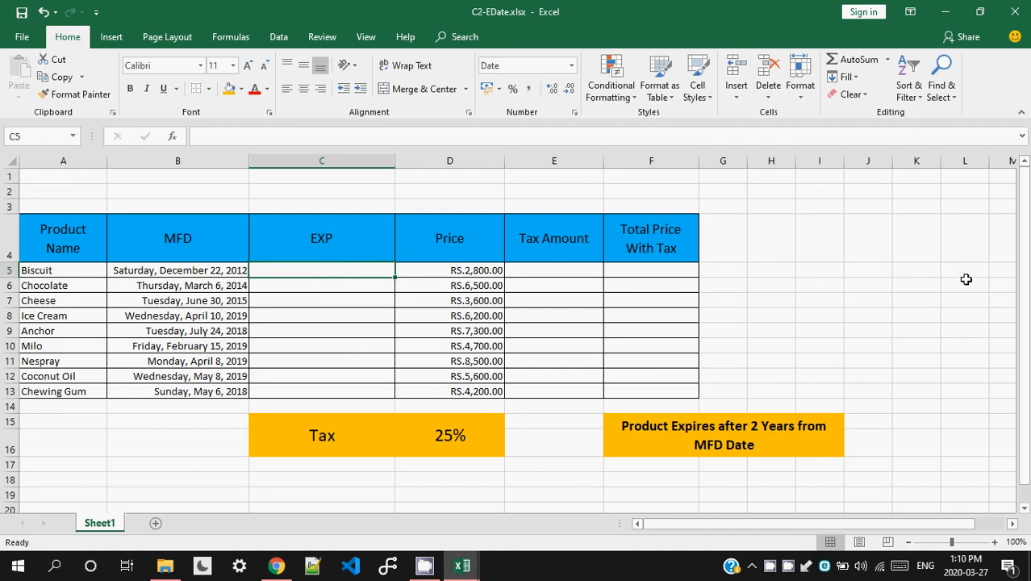
Try entering =EDATE without arguments in cell B21 below the table.
scroll(634, 315, down, 3)
click(231, 369)
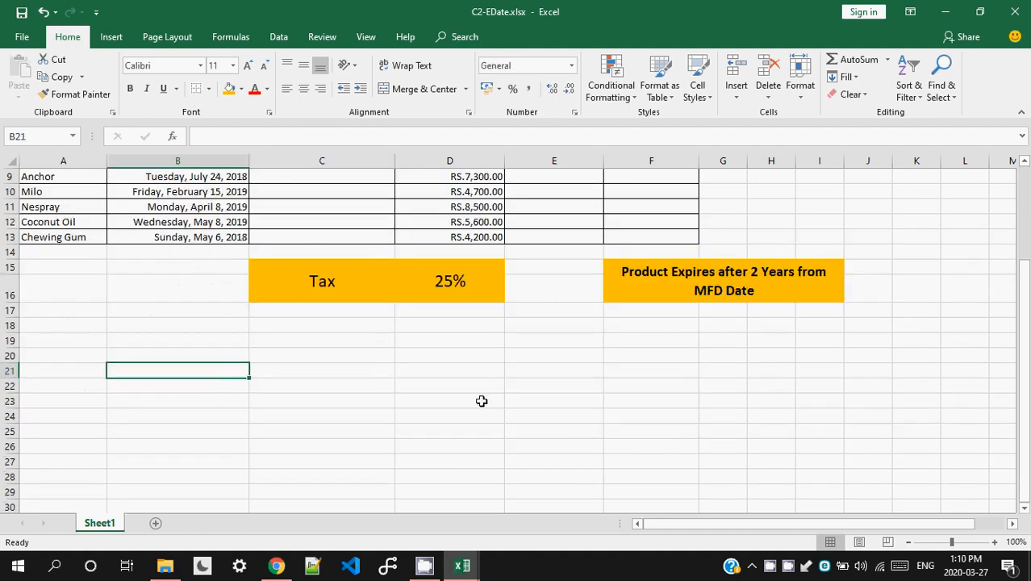
text(=)
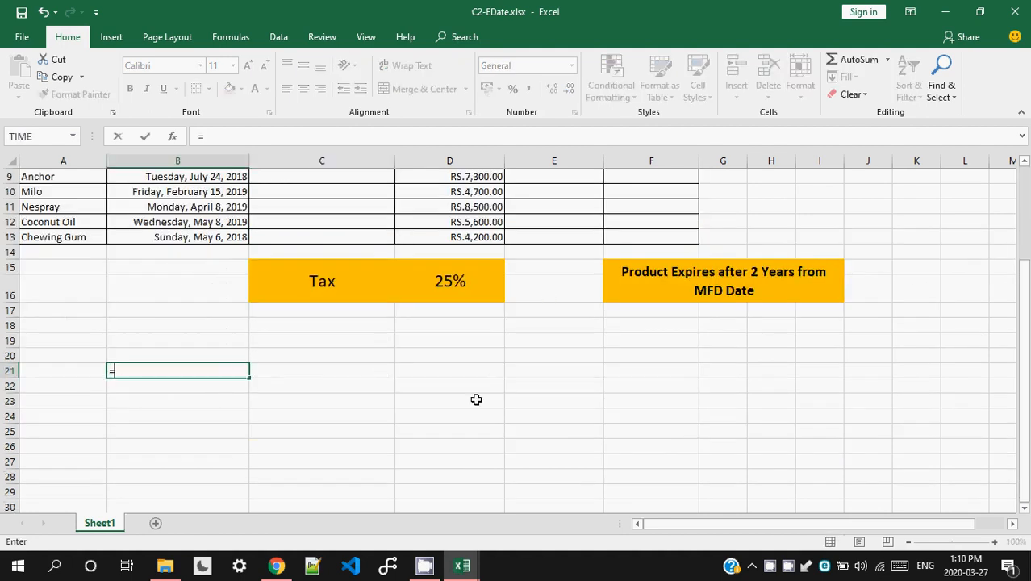
text(ED)
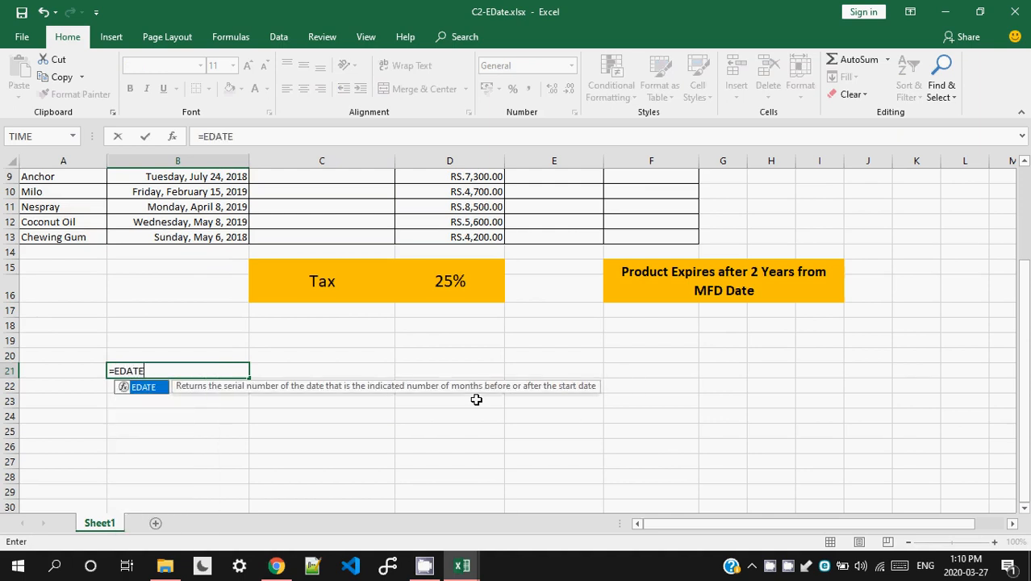
text(ATE)
key(Return)
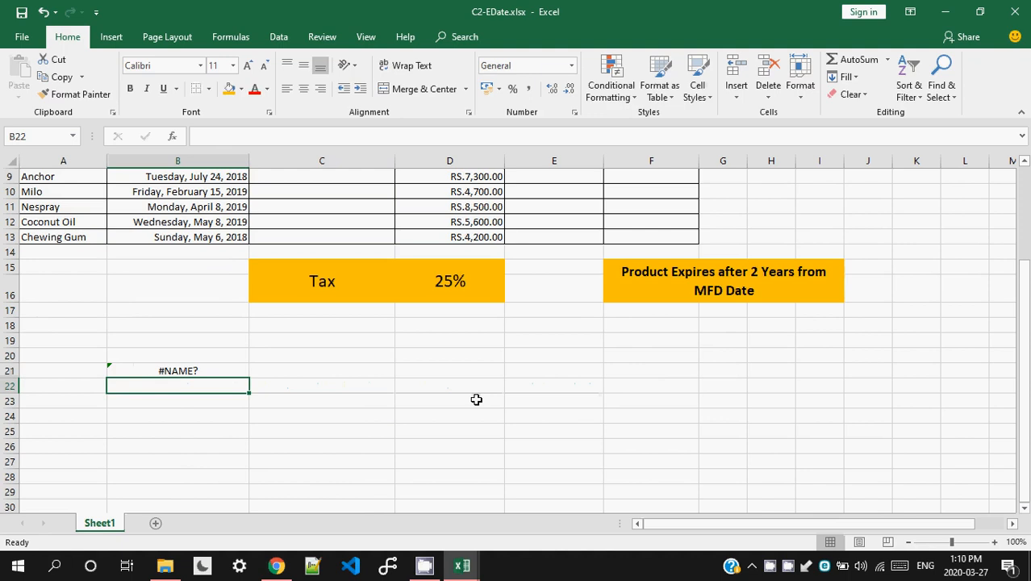
Replace the entry in cell B21 with the plain text "Edate".
key(Up)
key(BackSpace)
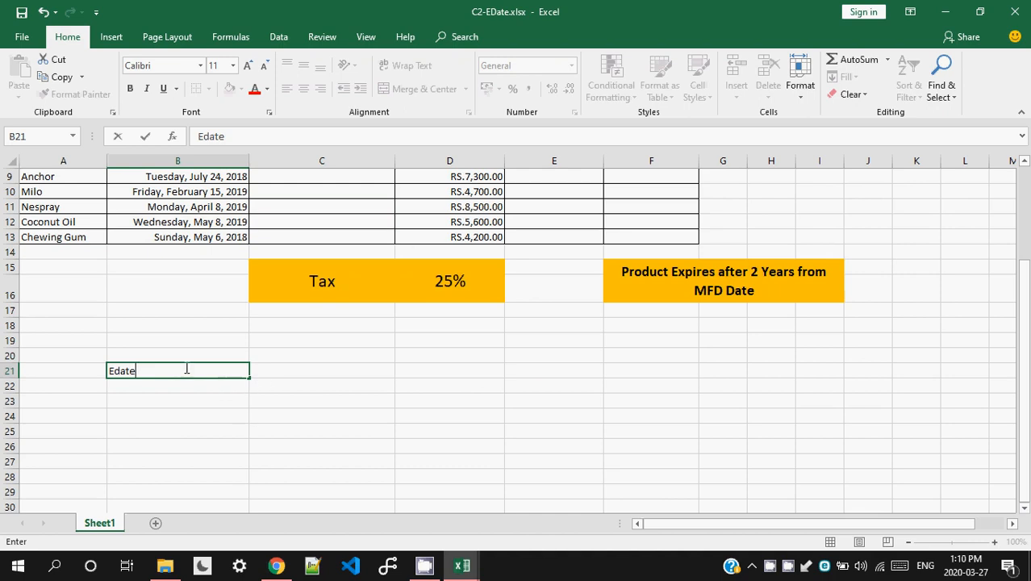
scroll(200, 385, up, 3)
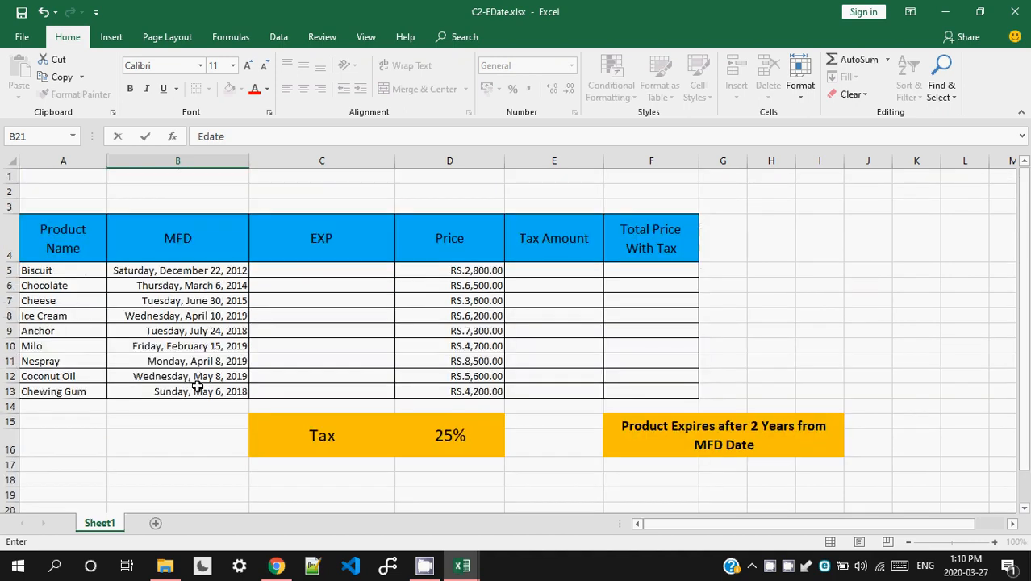
click(300, 269)
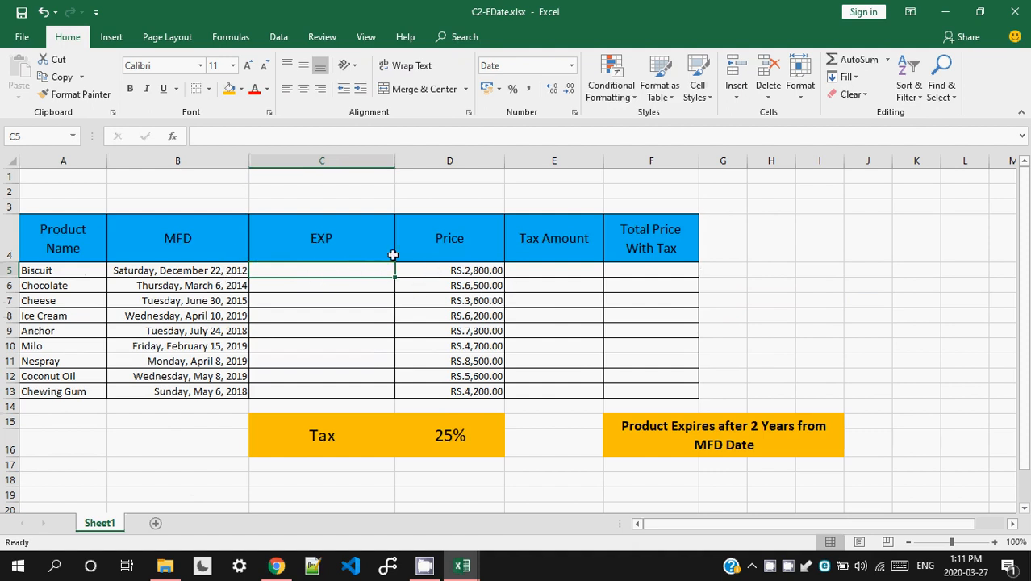
Check the number formats available for the Biscuit manufacturing date in B5, including Short Date and Long Date.
click(211, 271)
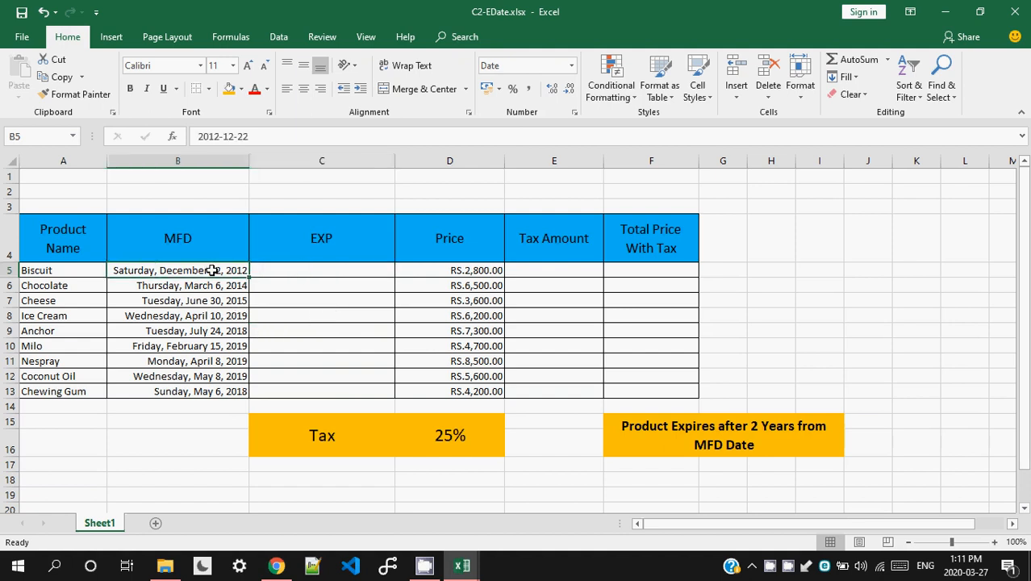
click(572, 66)
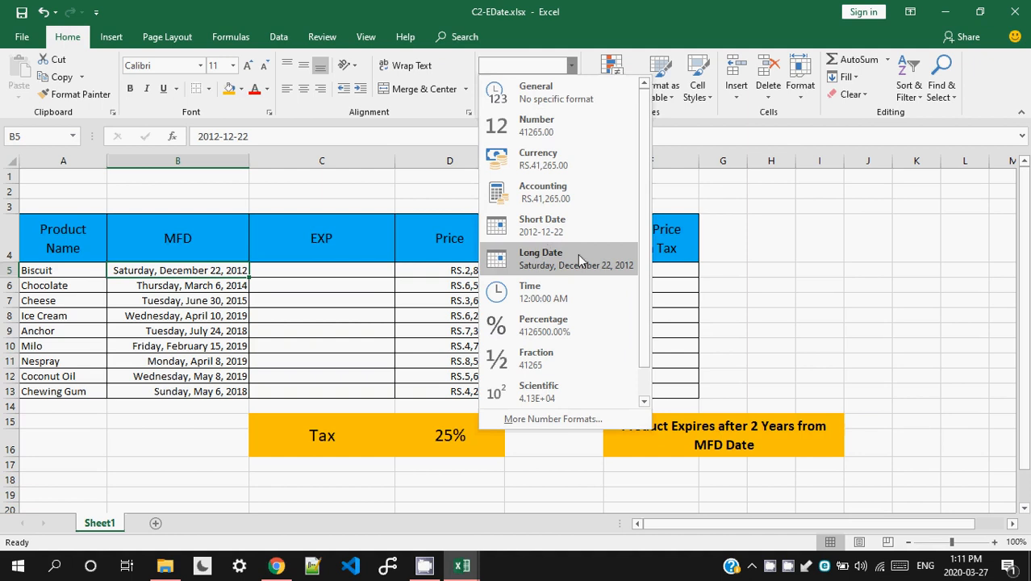
click(574, 66)
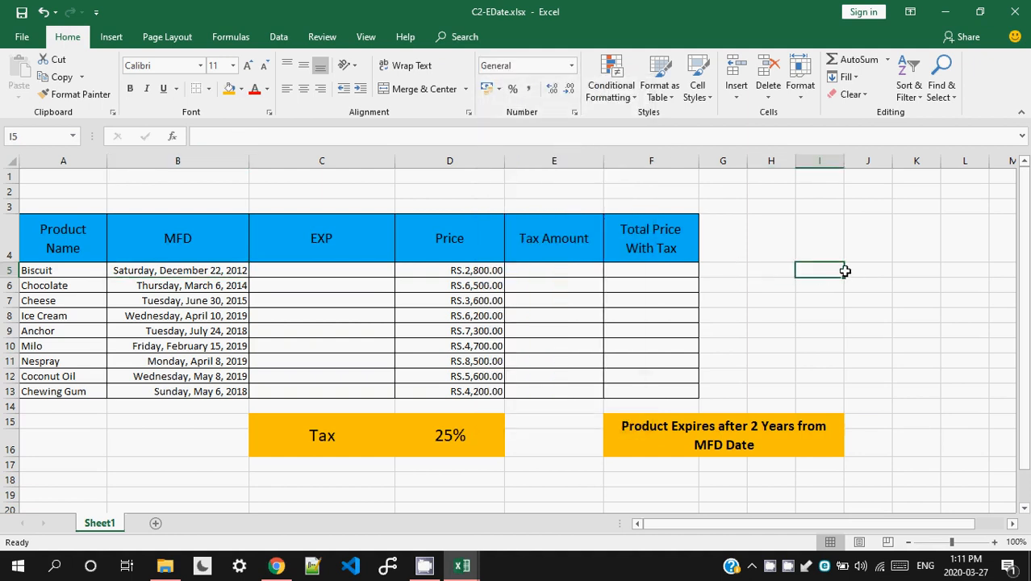
Enter 2311 in cell I5 beside the table.
text(2311)
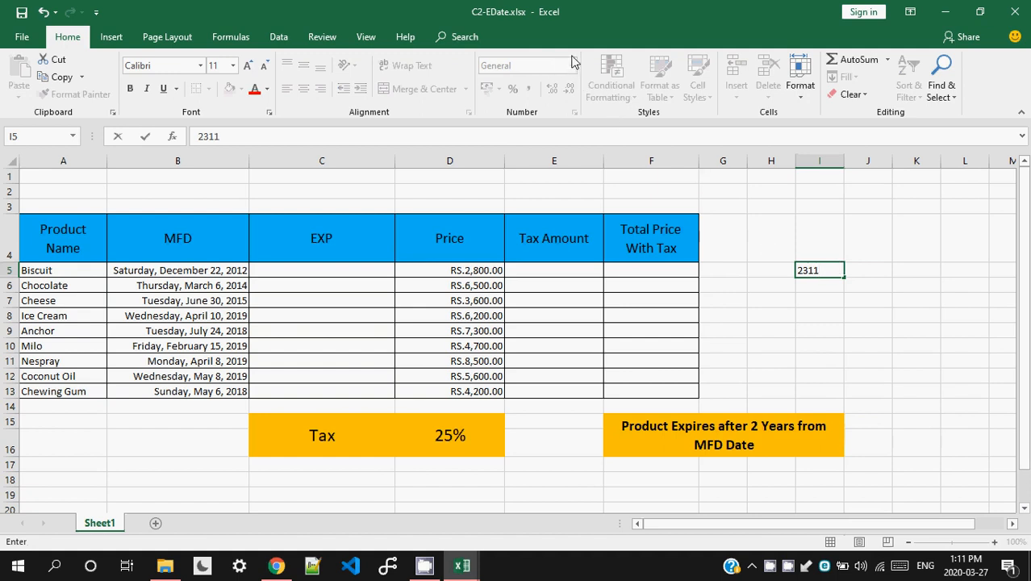
click(875, 324)
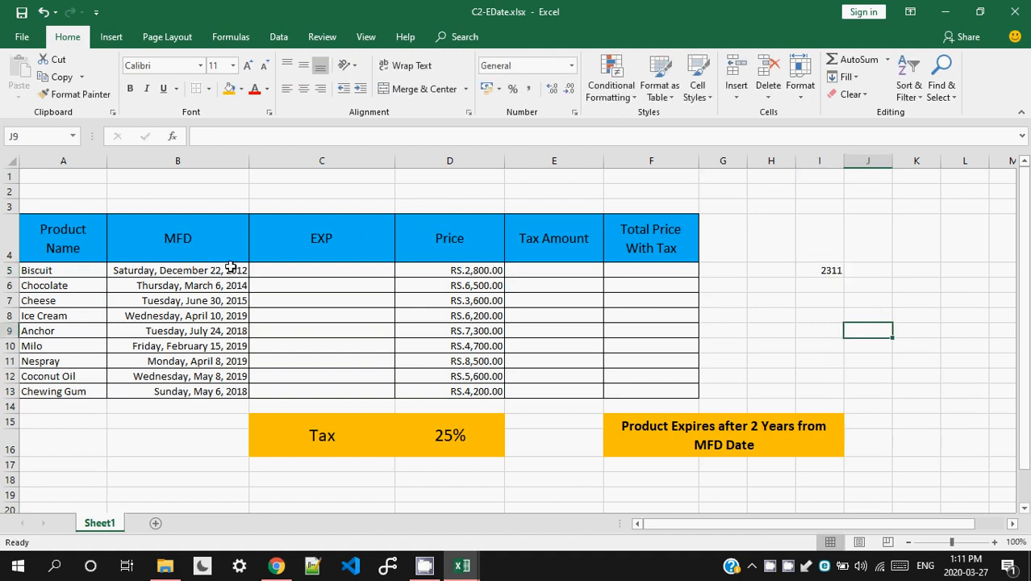
Check the number formats available for the manufacturing dates in B5:B13.
drag(226, 271, 218, 392)
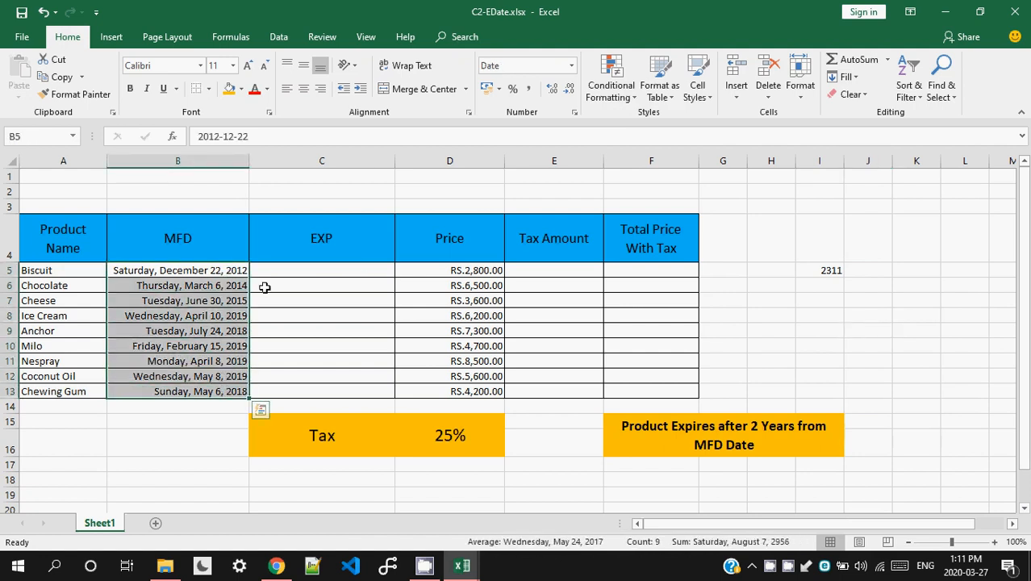
click(572, 65)
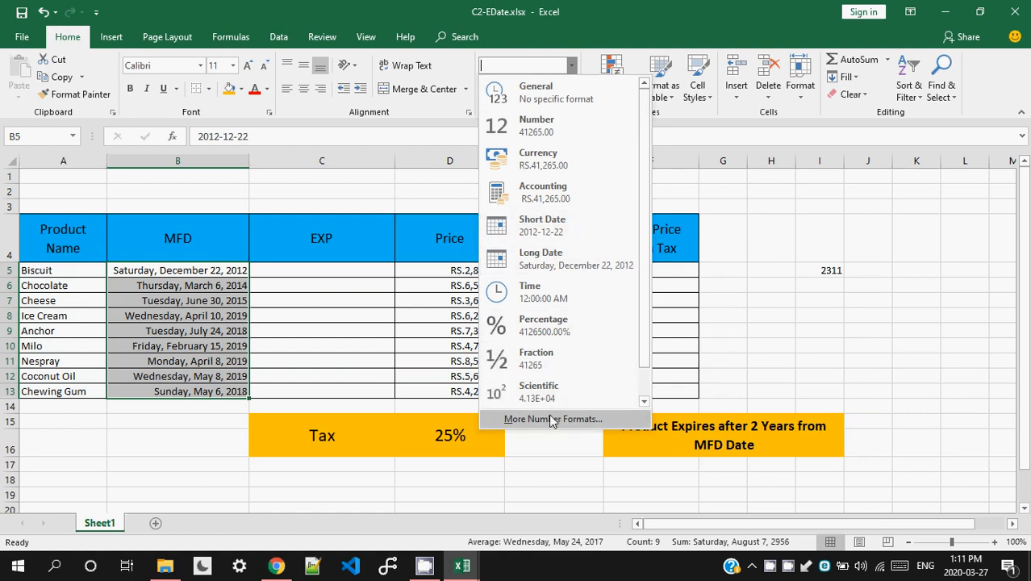
click(295, 268)
click(301, 268)
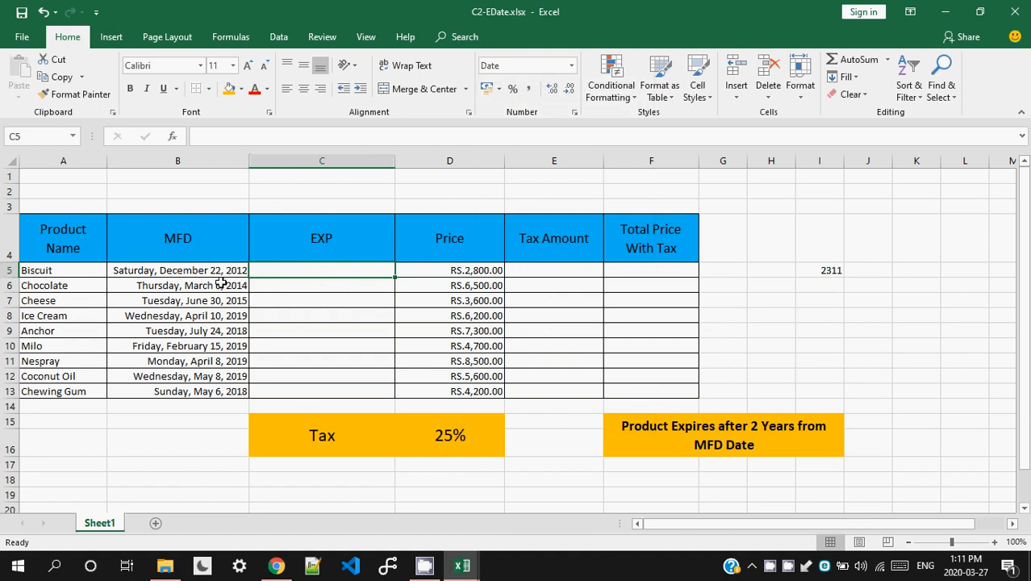
click(245, 300)
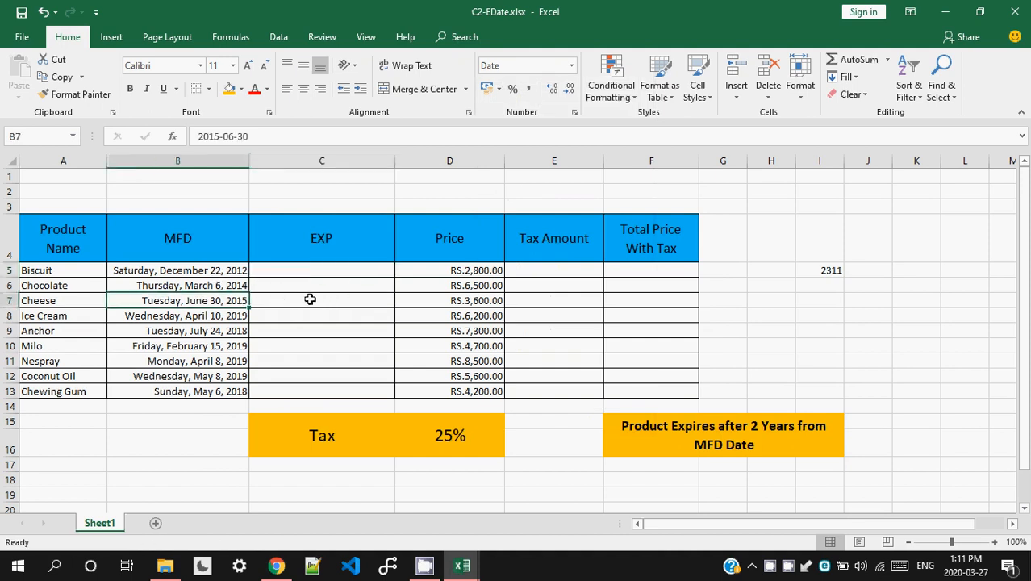
drag(205, 272, 175, 407)
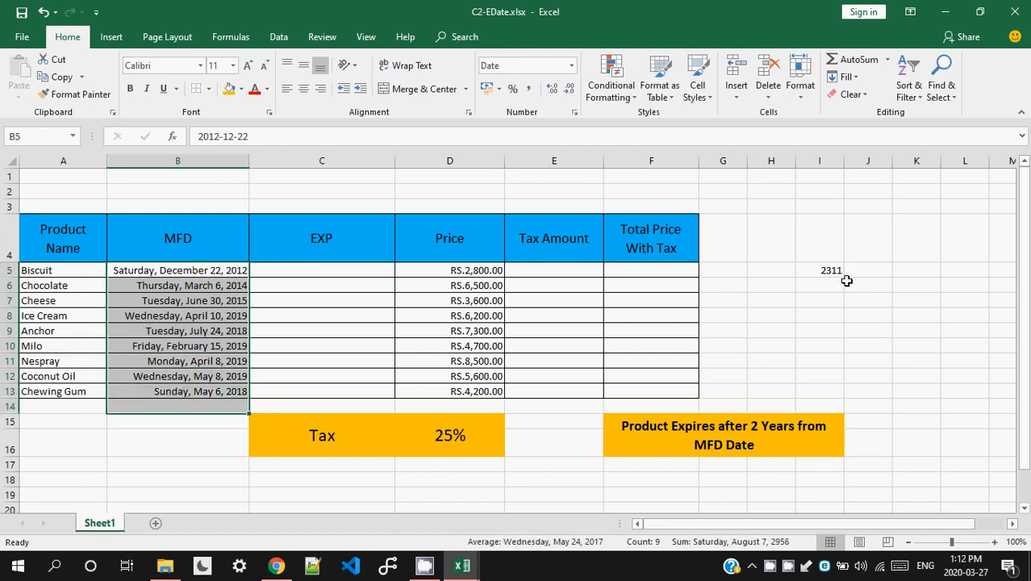
click(194, 277)
Enter the plain text "Saturday" in cell D24 below the table.
scroll(428, 278, down, 3)
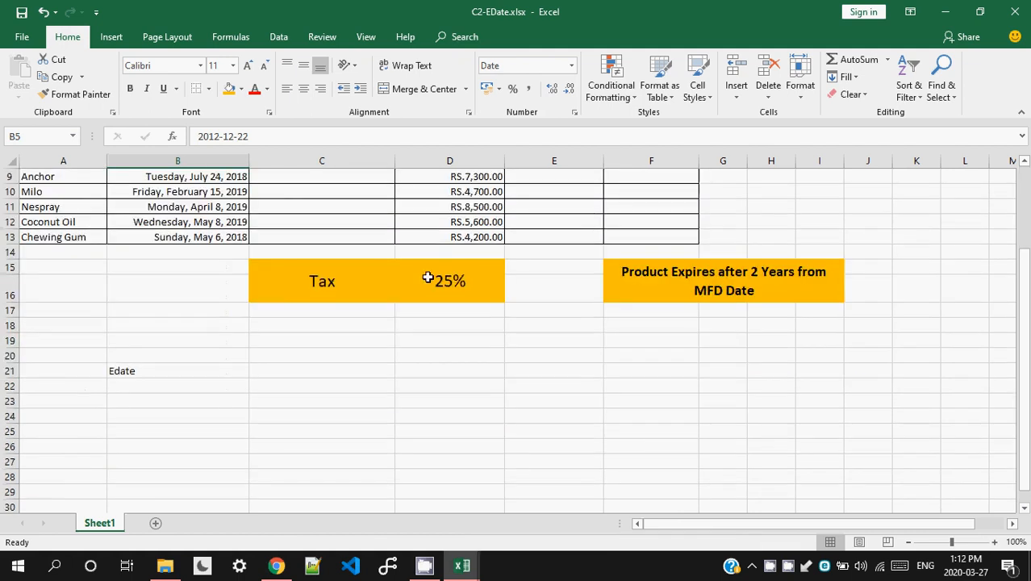
click(458, 416)
scroll(309, 337, up, 2)
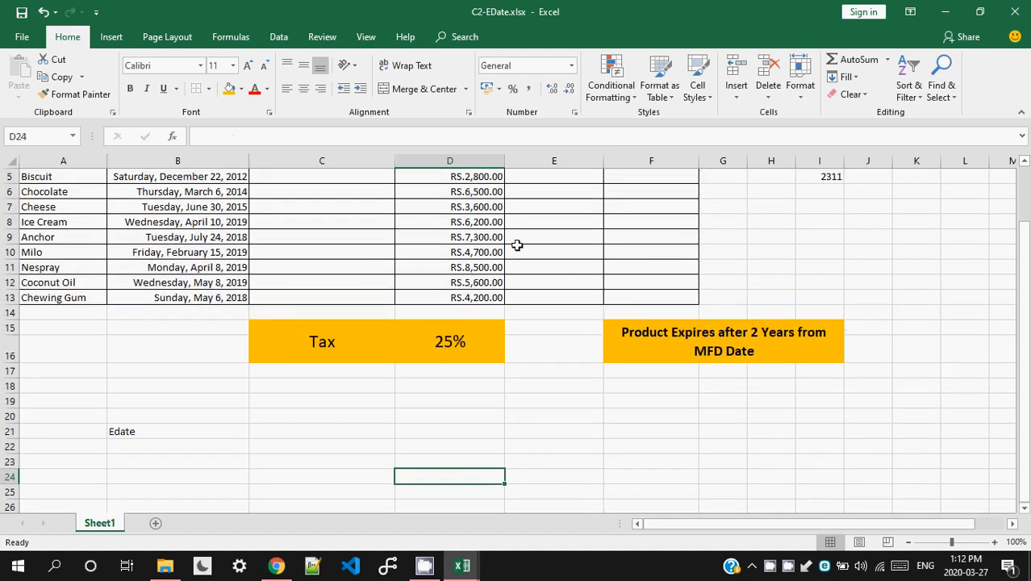
text(2)
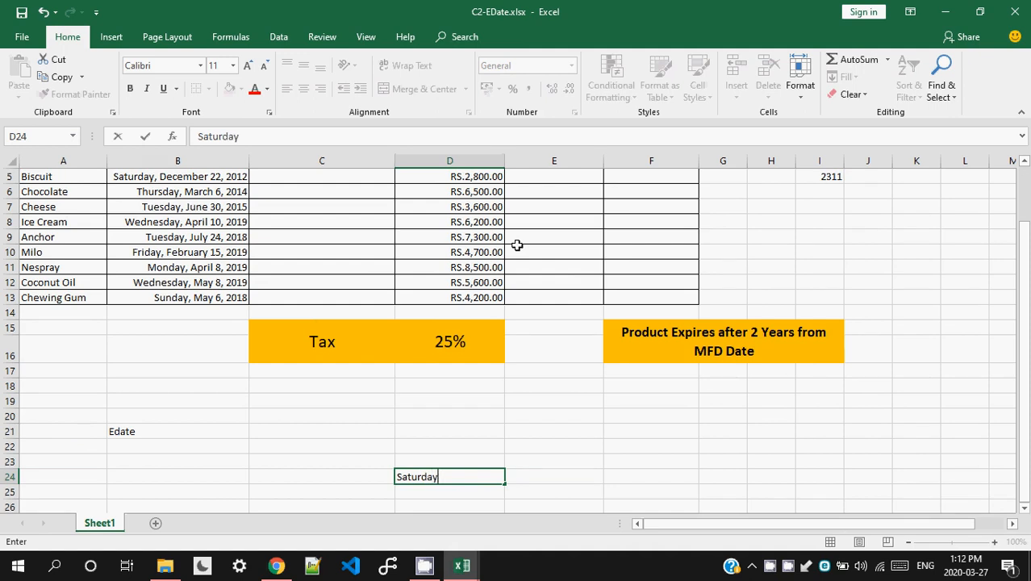
key(Return)
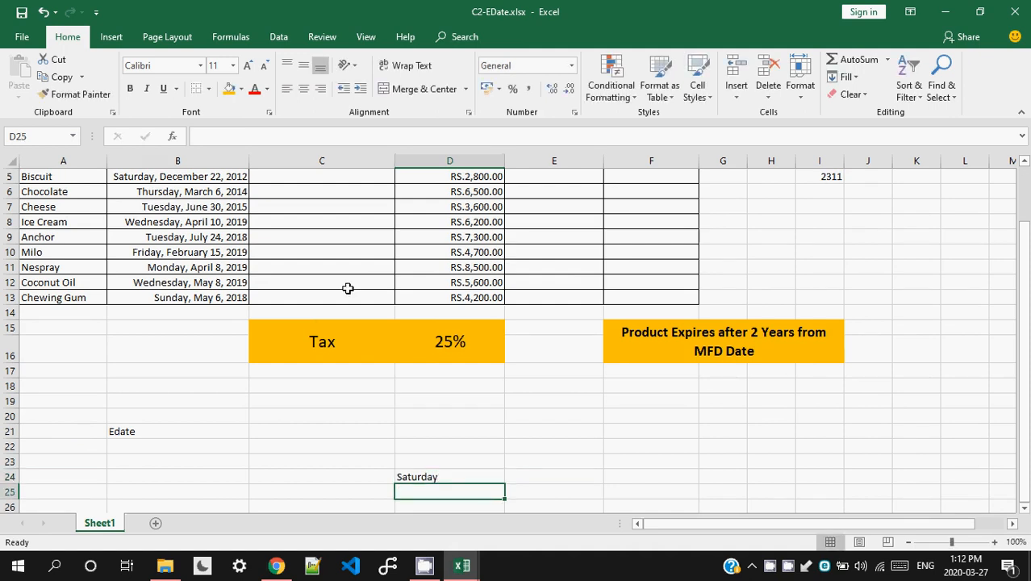
Enter the date 2012-12-22 in cell E21 below the table.
scroll(390, 288, up, 1)
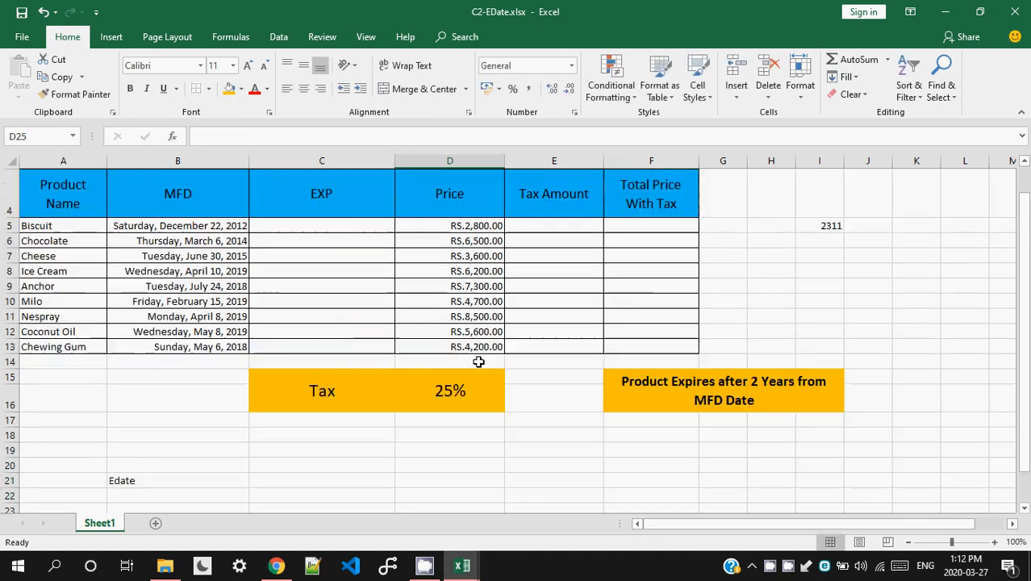
scroll(548, 403, down, 1)
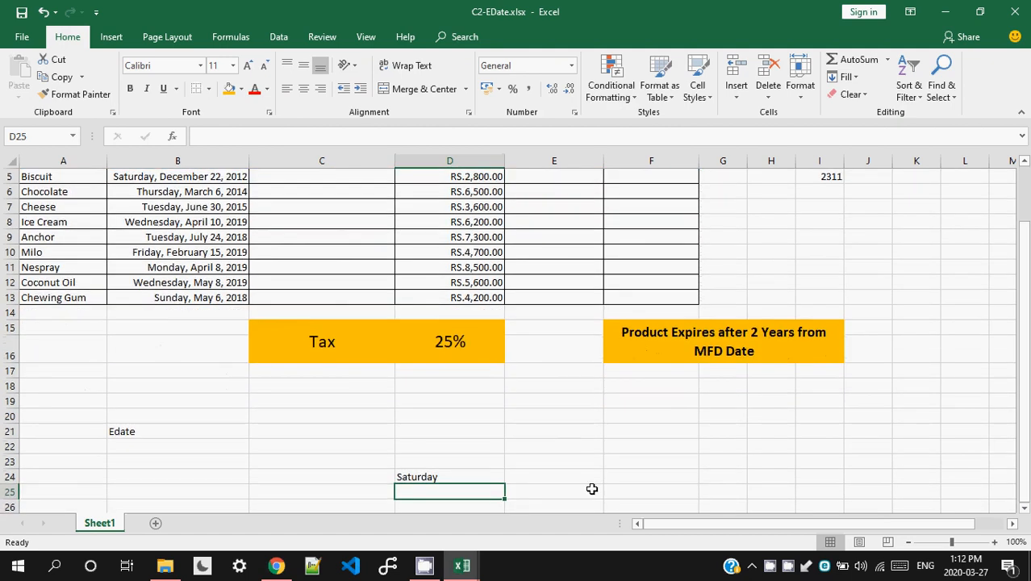
click(538, 435)
click(571, 65)
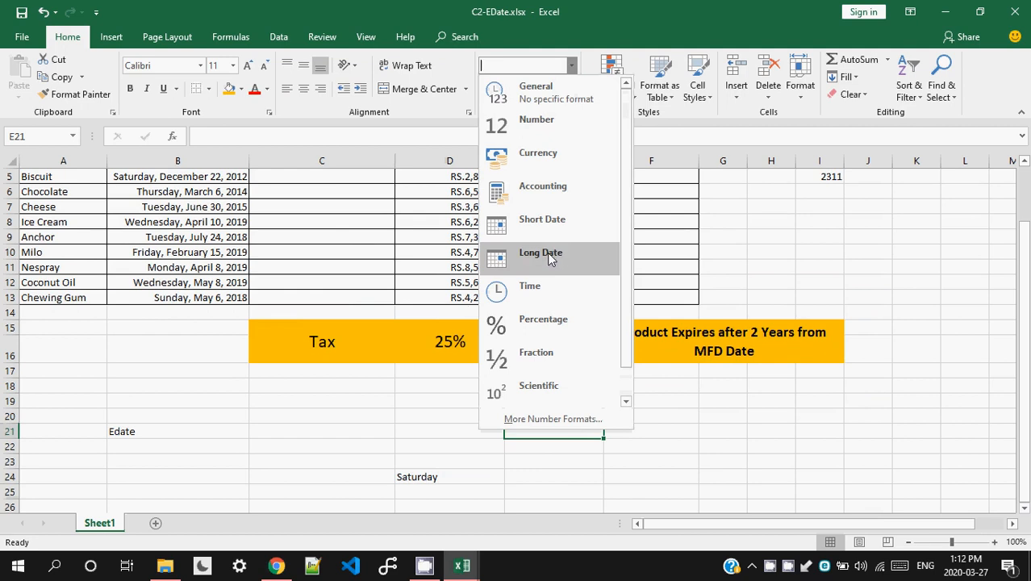
click(652, 450)
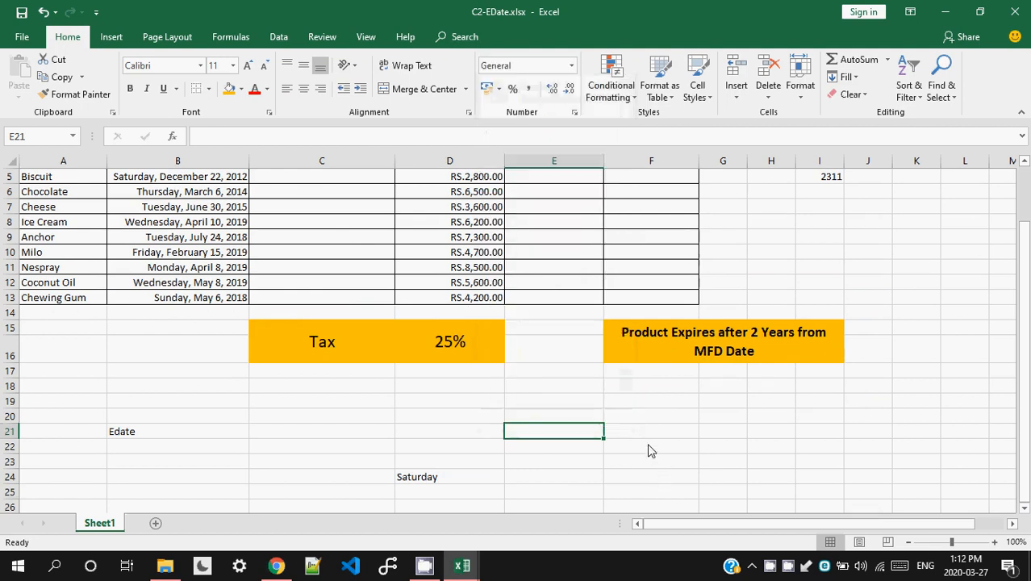
scroll(295, 272, up, 2)
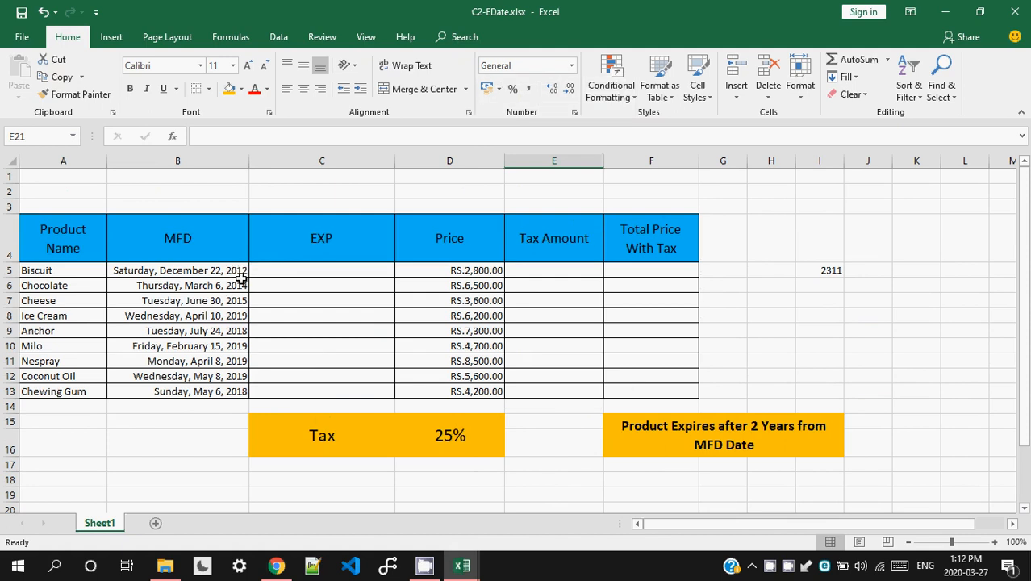
scroll(301, 300, down, 2)
scroll(301, 300, down, 1)
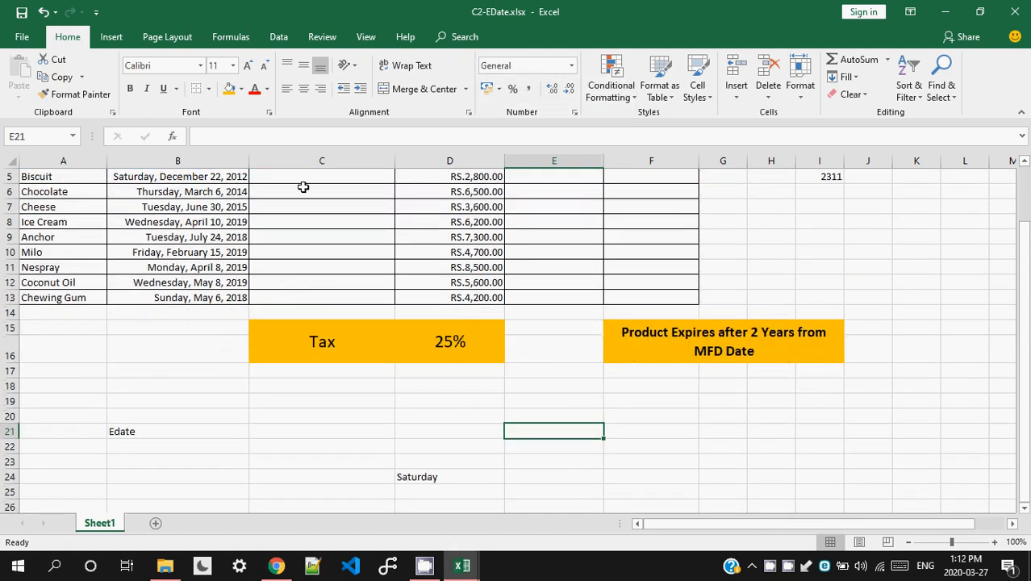
text(2012-12-22)
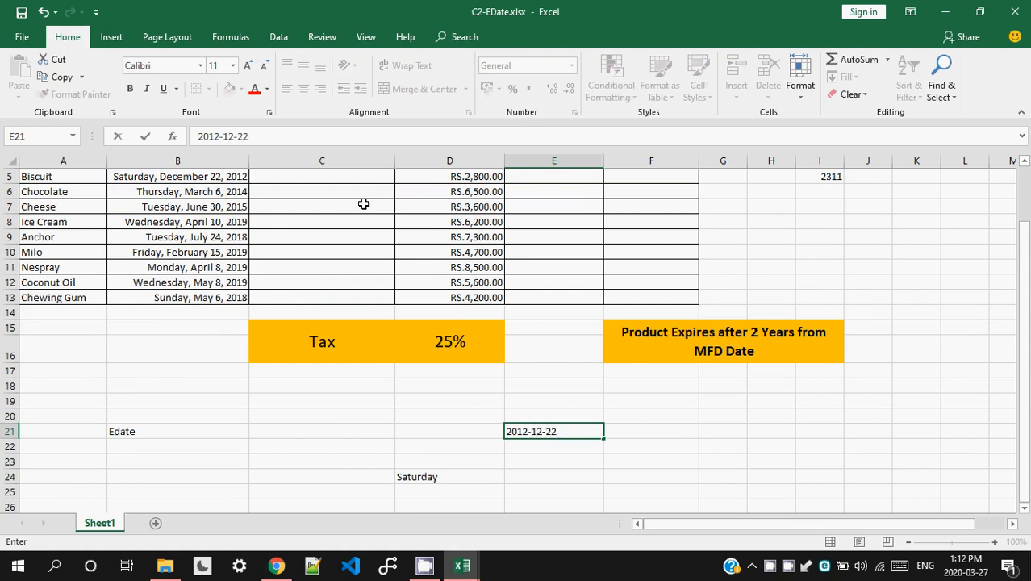
key(Return)
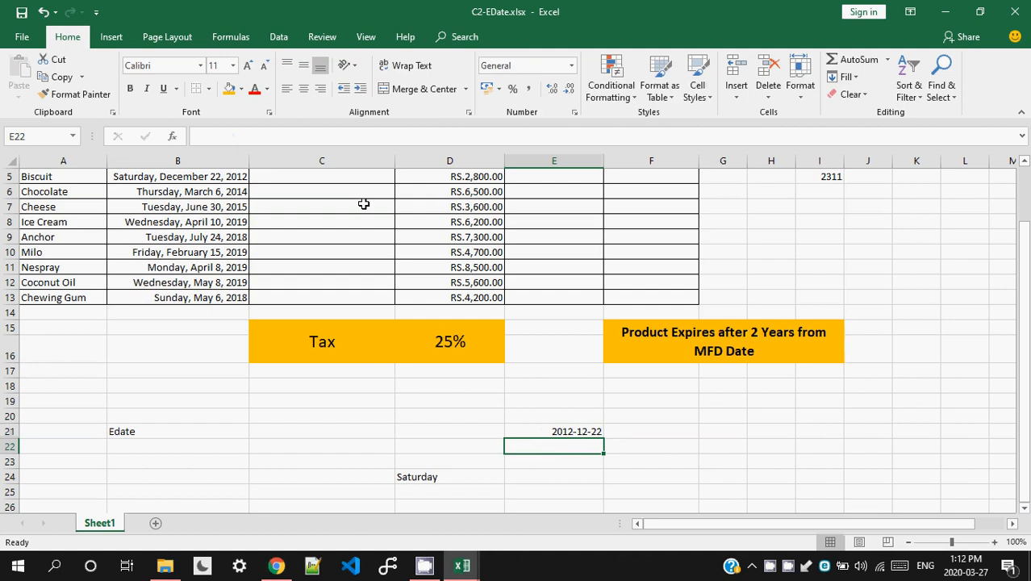
Format the date in E21 with the date type *Wednesday, March 14, 2012, for the English (United States) locale.
click(581, 429)
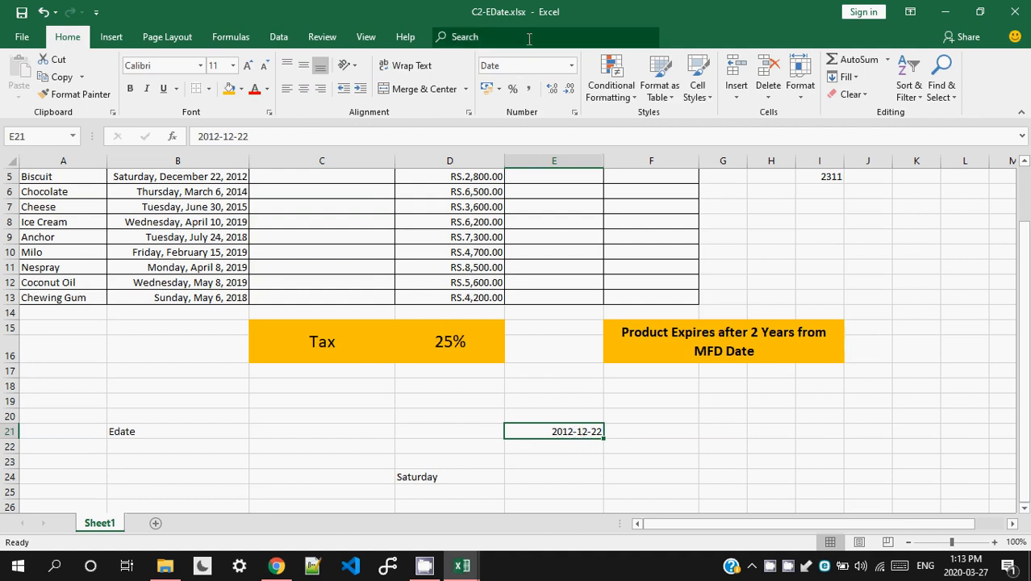
scroll(274, 388, up, 2)
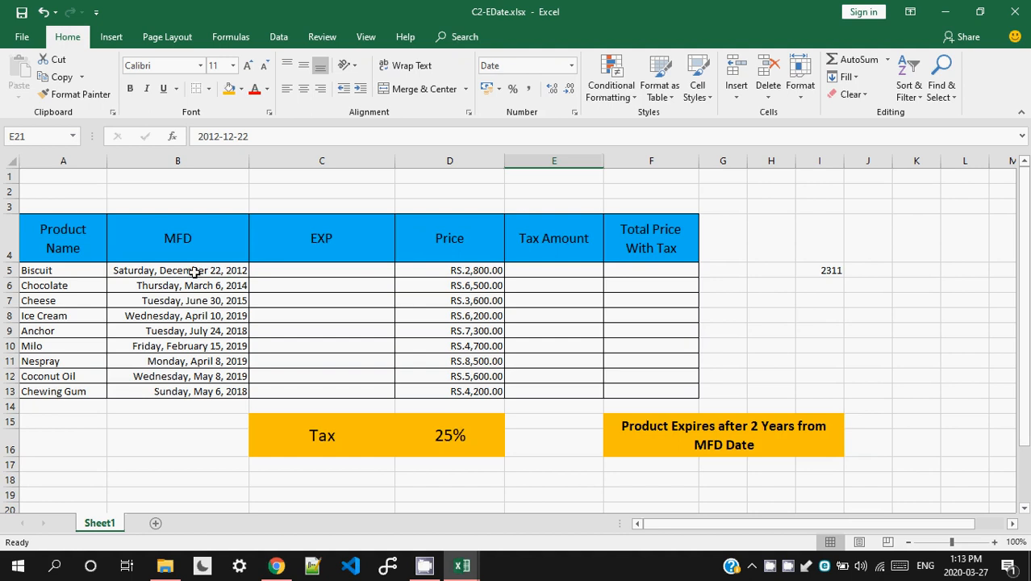
scroll(598, 255, down, 2)
scroll(598, 255, down, 1)
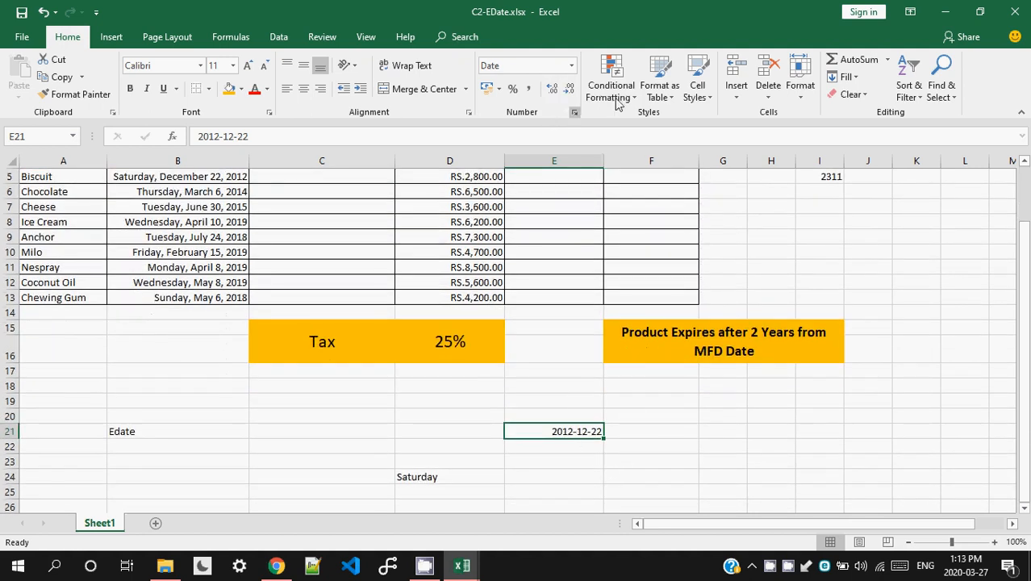
click(574, 116)
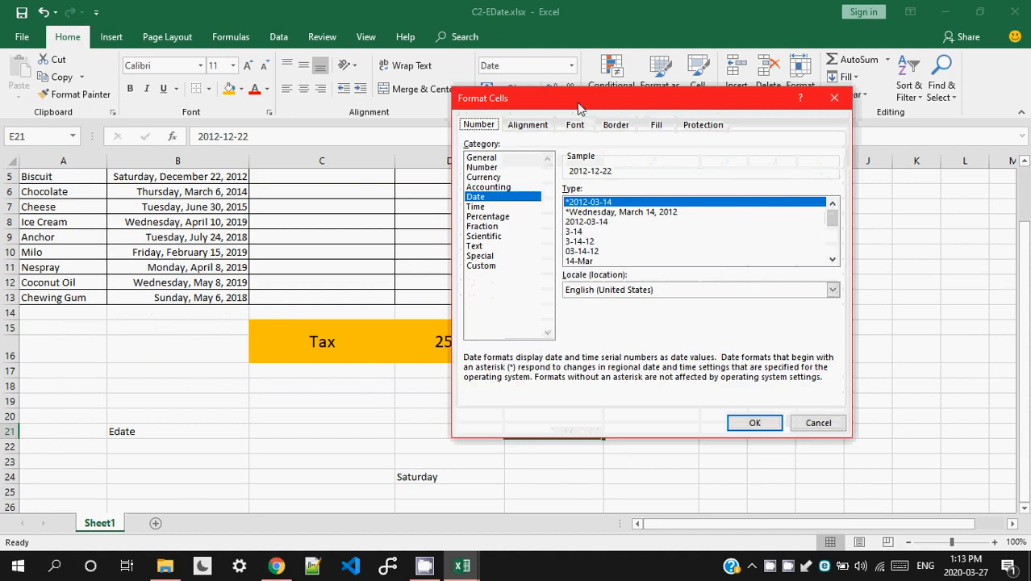
drag(577, 108, 453, 96)
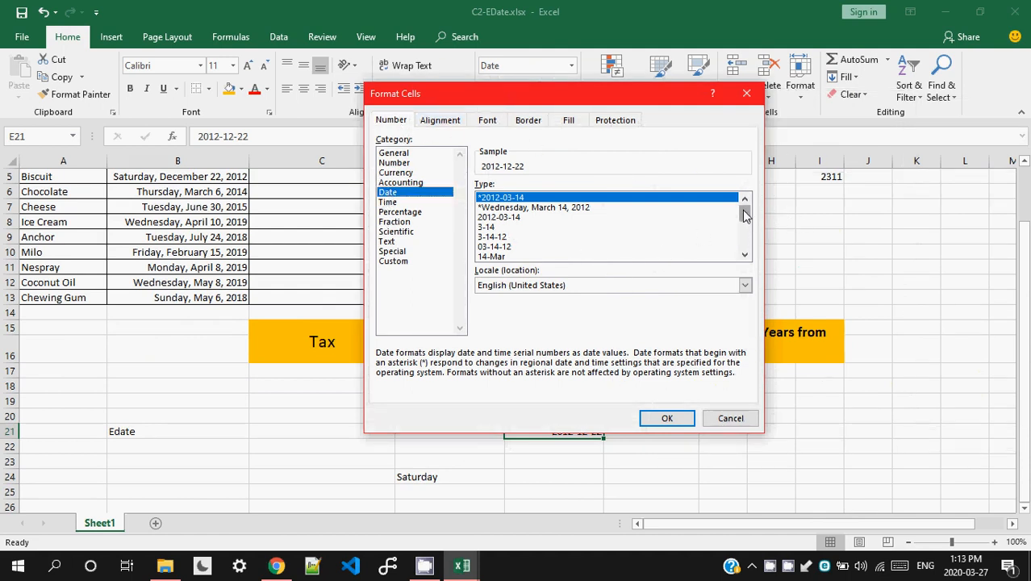
mouse_move(744, 214)
mouse_down()
mouse_move(744, 258)
mouse_move(744, 213)
mouse_up()
click(530, 209)
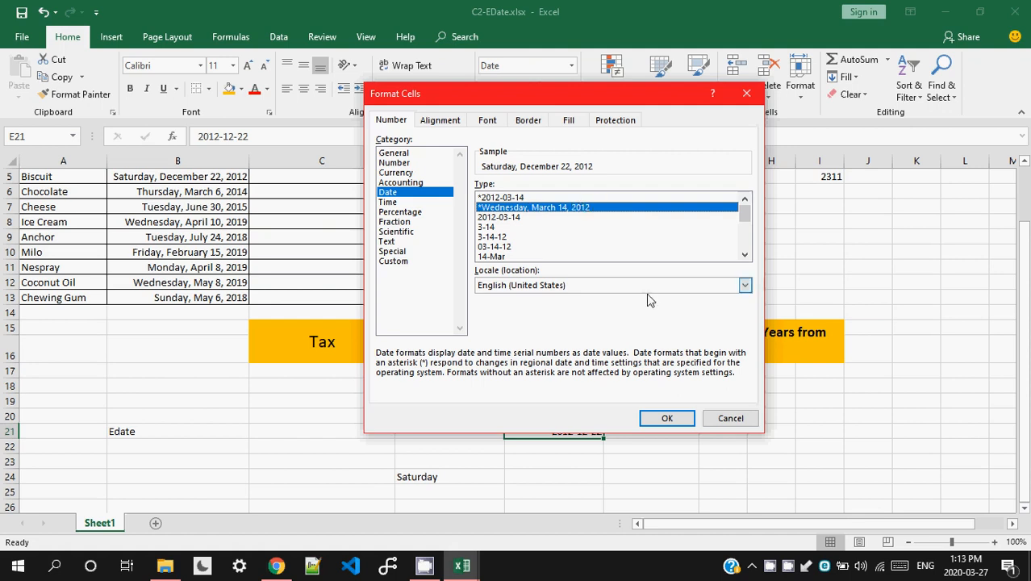
click(658, 418)
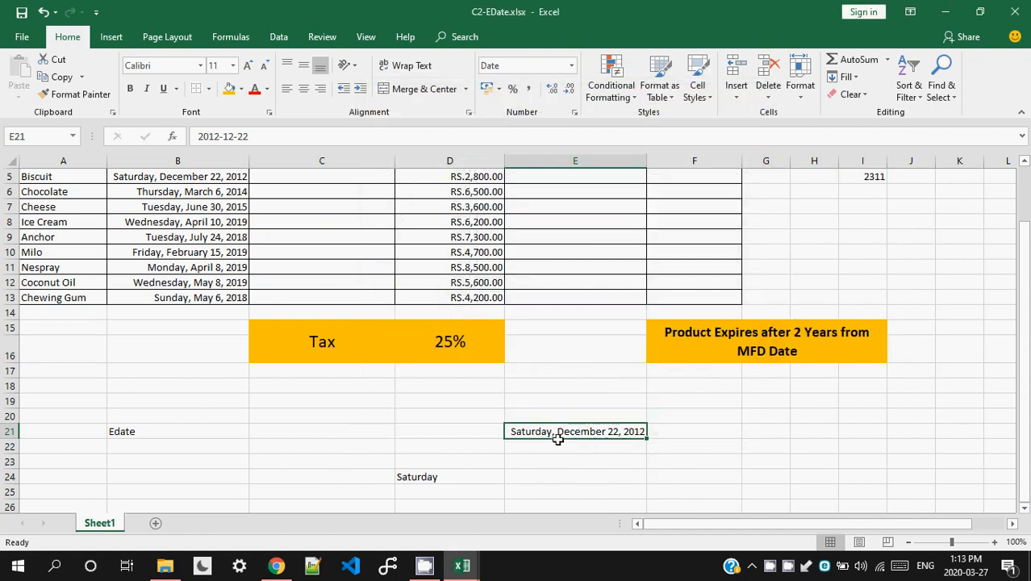
Fill E21 down to E22 to carry over its date format, and replace the filled date with 2014-01-01.
drag(641, 438, 648, 458)
click(625, 450)
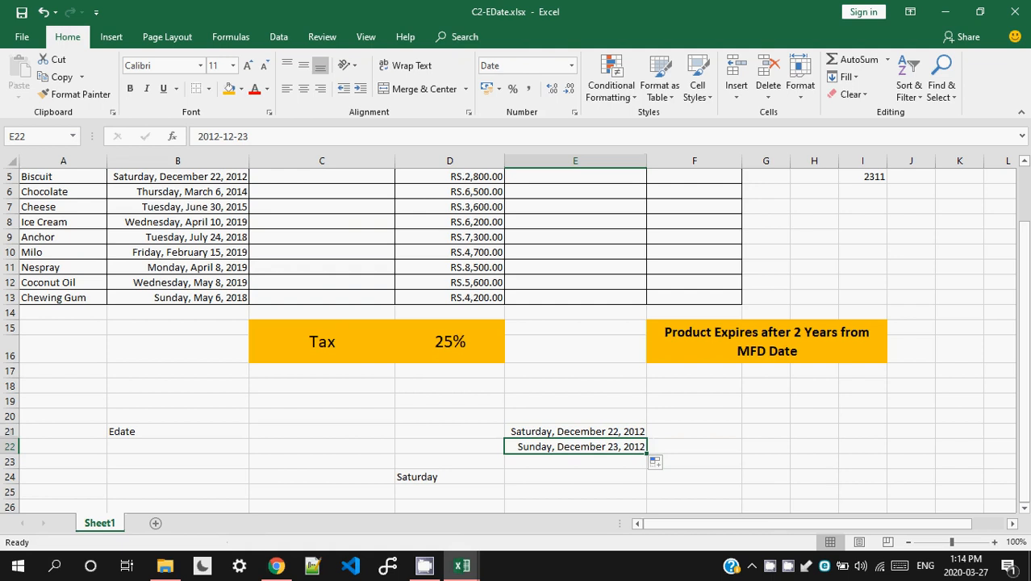
key(BackSpace)
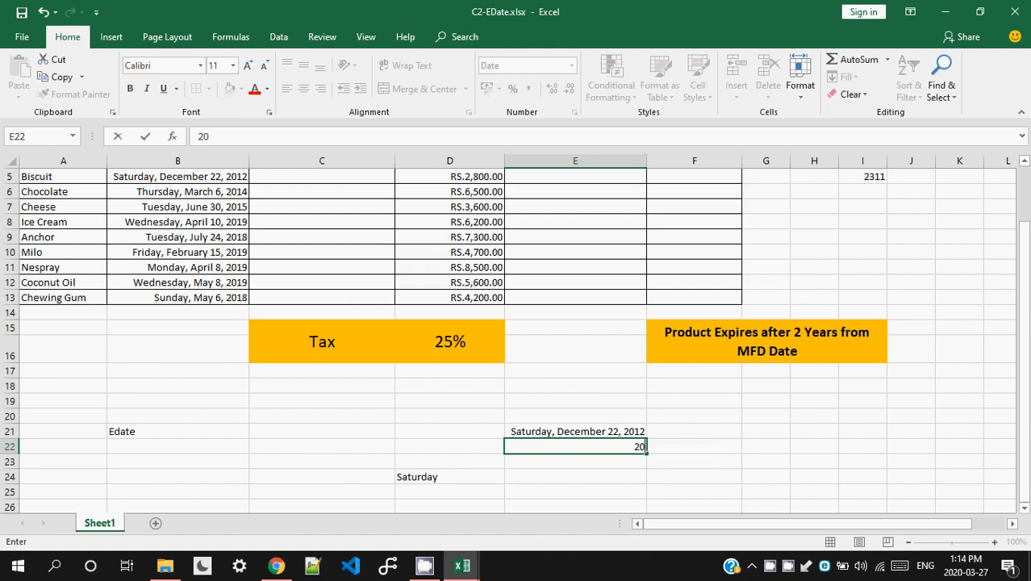
text(-01-01)
key(Return)
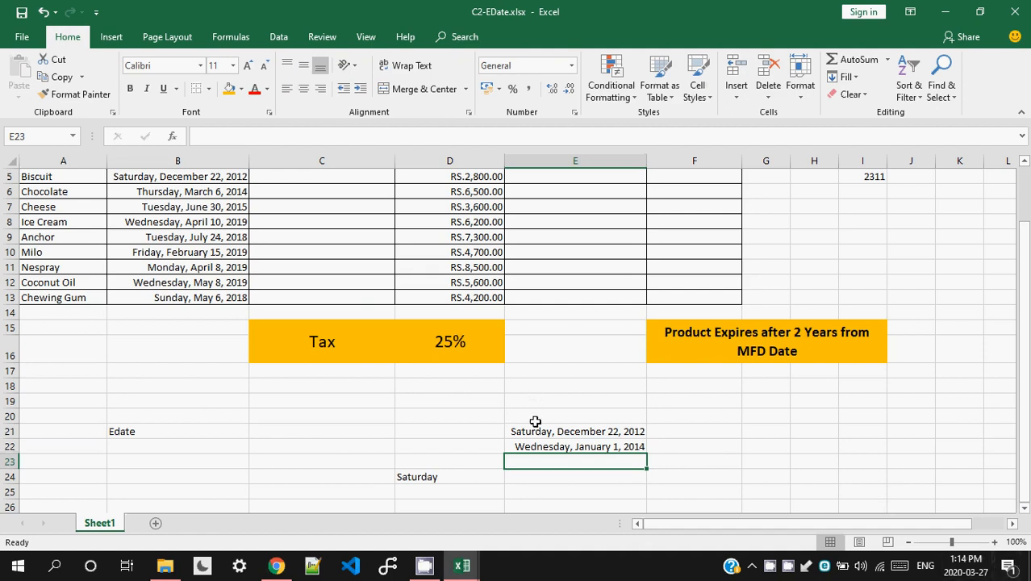
click(550, 448)
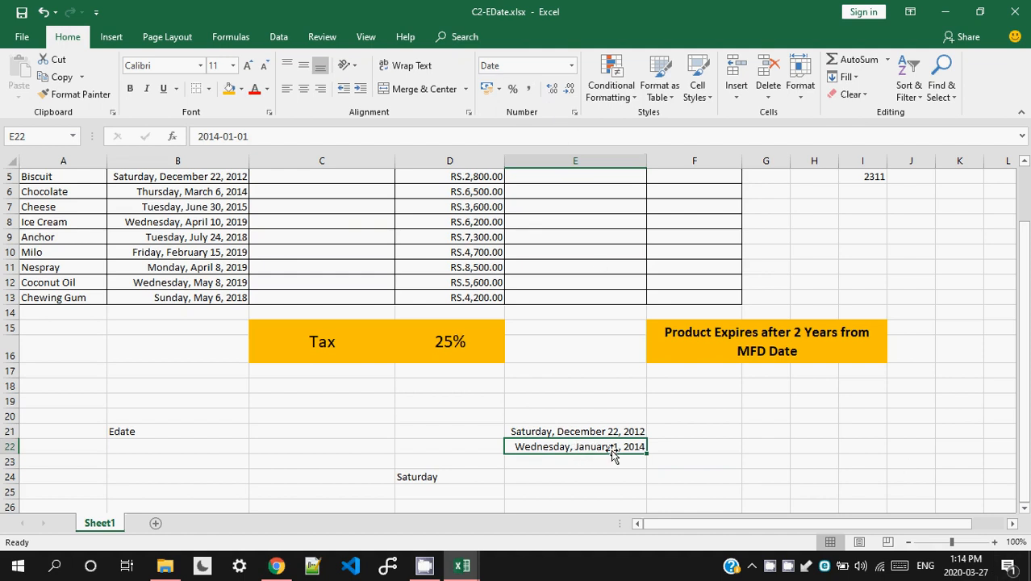
Enter the formula =TODAY() in cell F21, beside the long-format date below the table.
scroll(386, 242, up, 2)
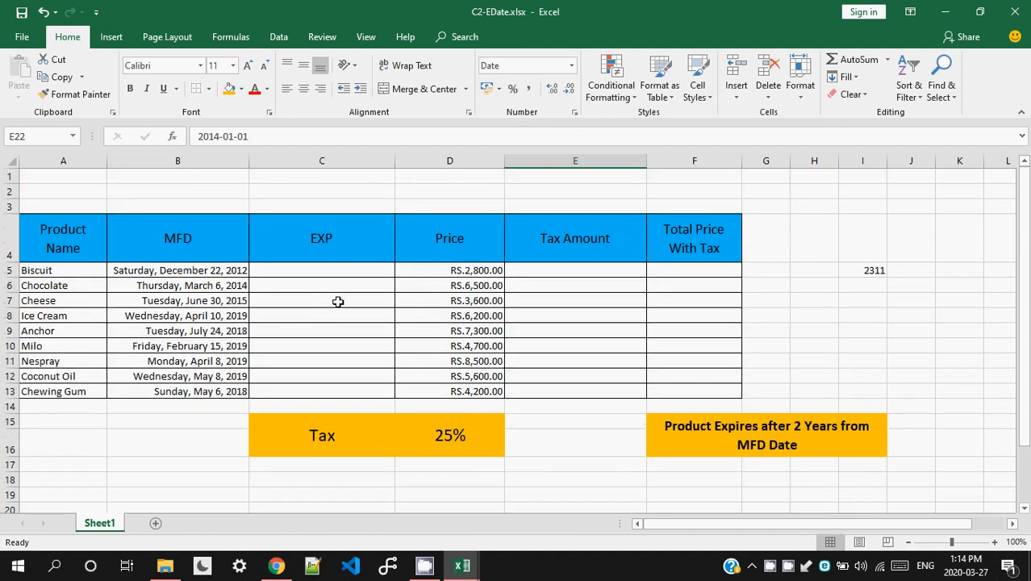
scroll(559, 315, down, 3)
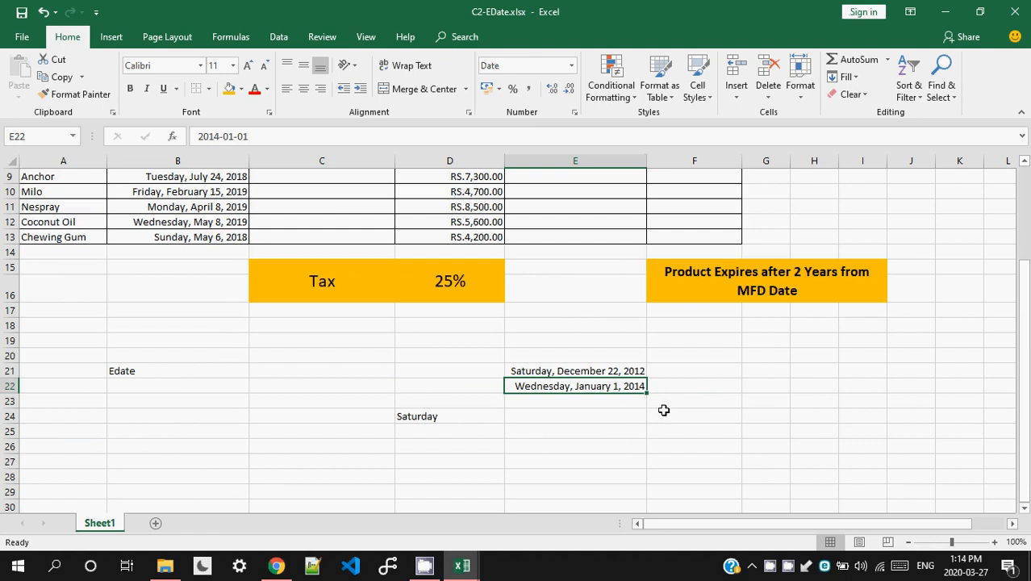
click(716, 370)
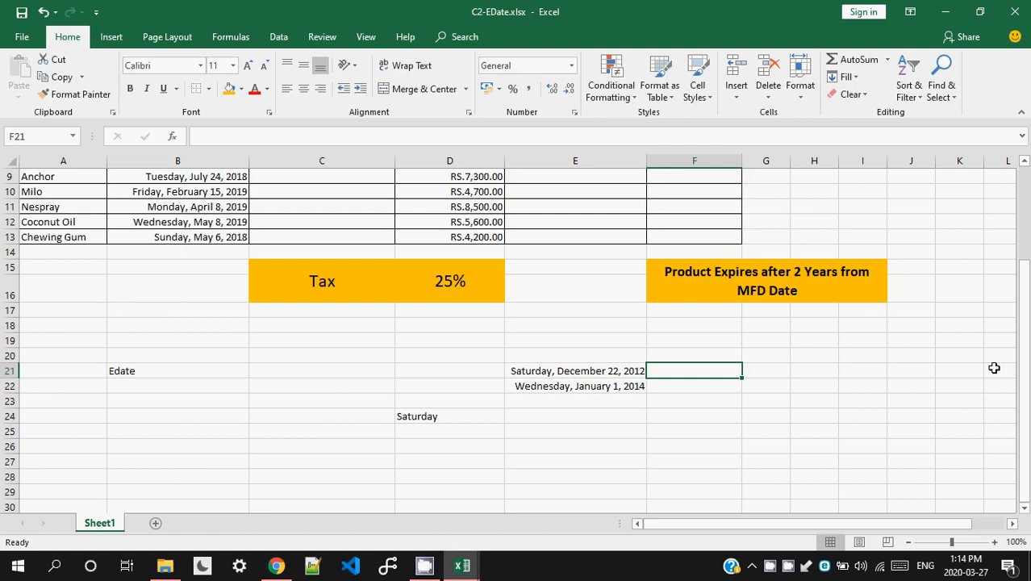
text(=)
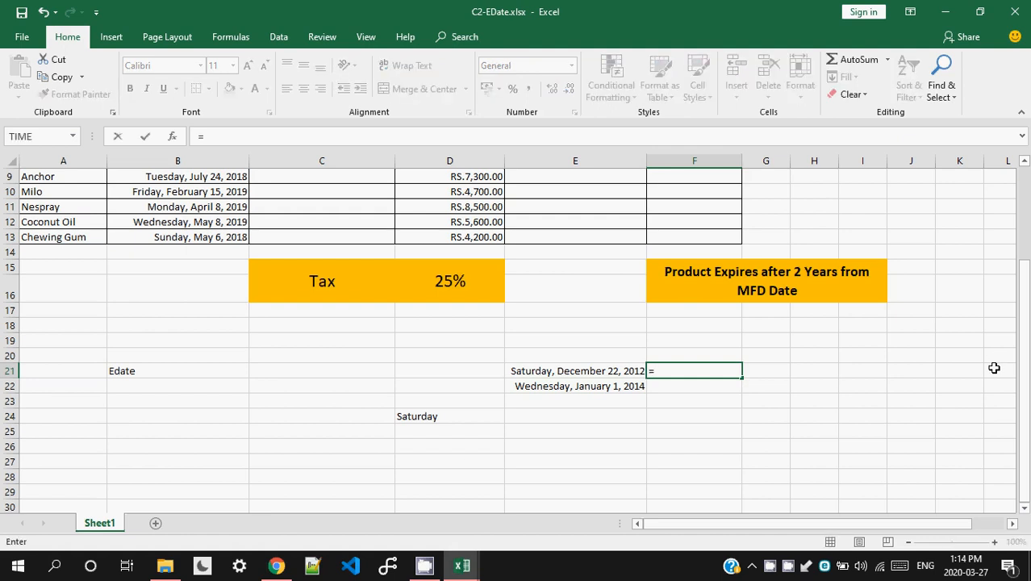
text(today)
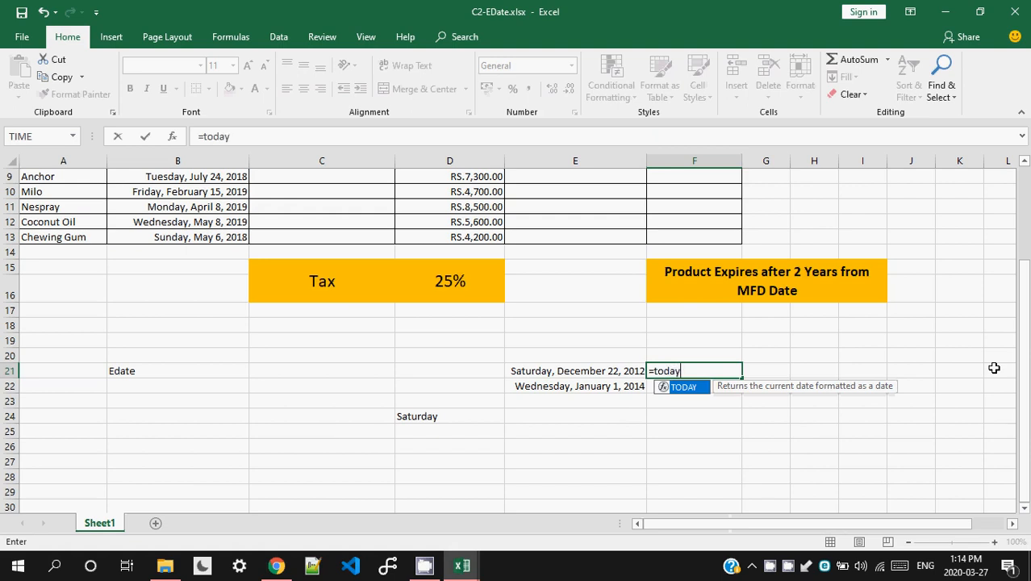
text(())
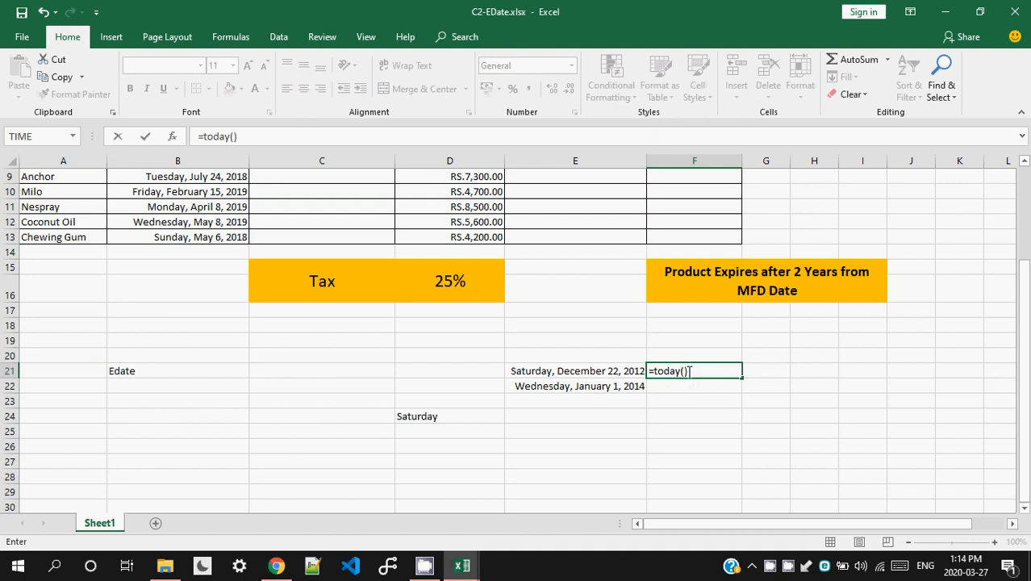
key(Return)
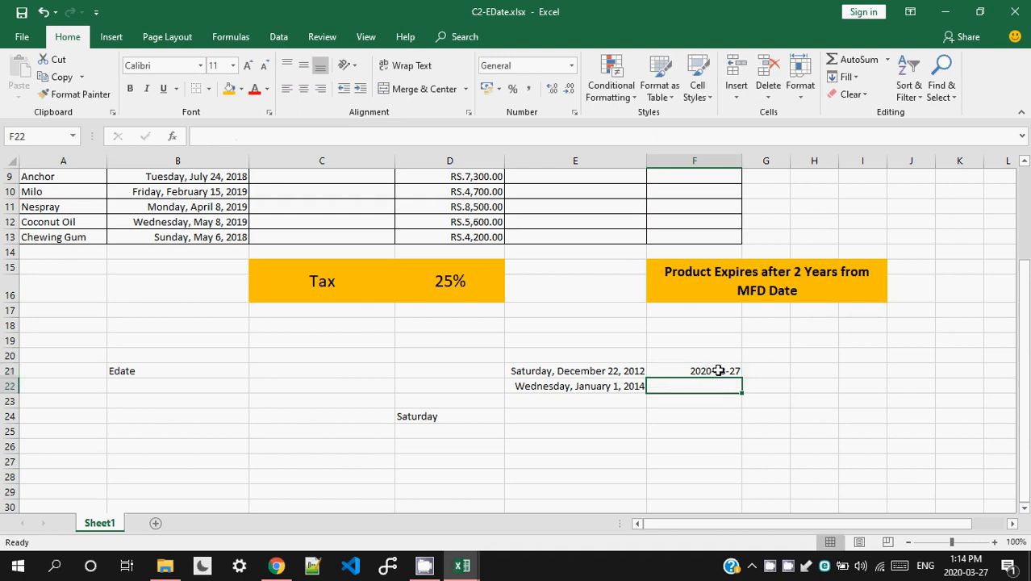
Enter the formula =NOW() in cell F23, two rows under the TODAY formula.
click(704, 372)
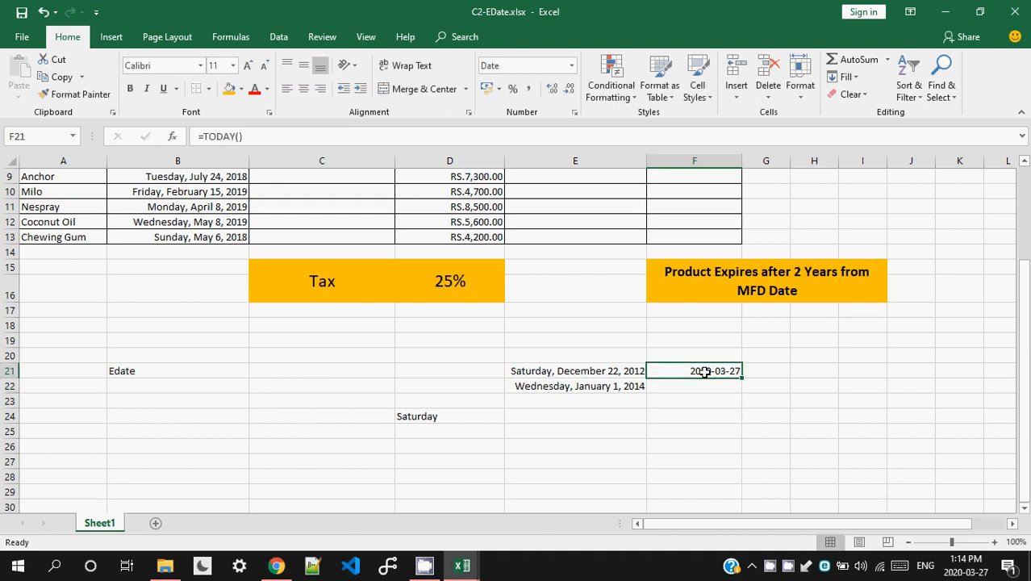
scroll(545, 290, up, 1)
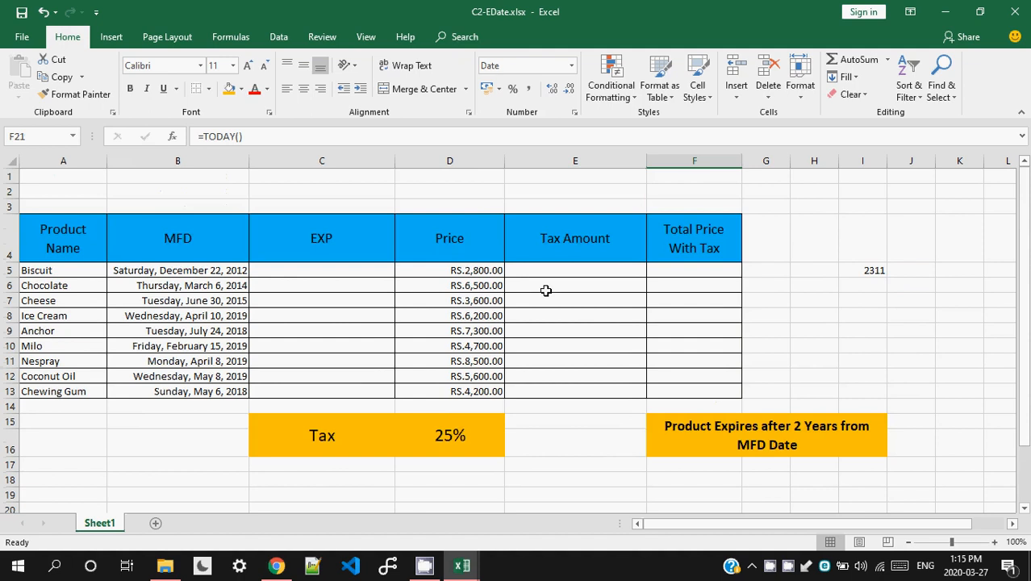
scroll(545, 290, down, 4)
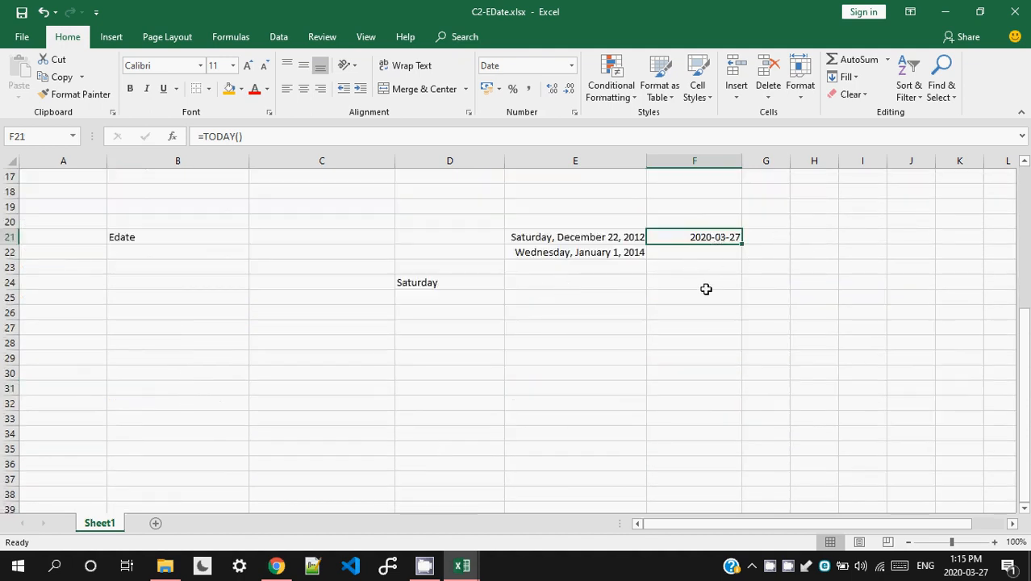
click(694, 266)
text(=now)
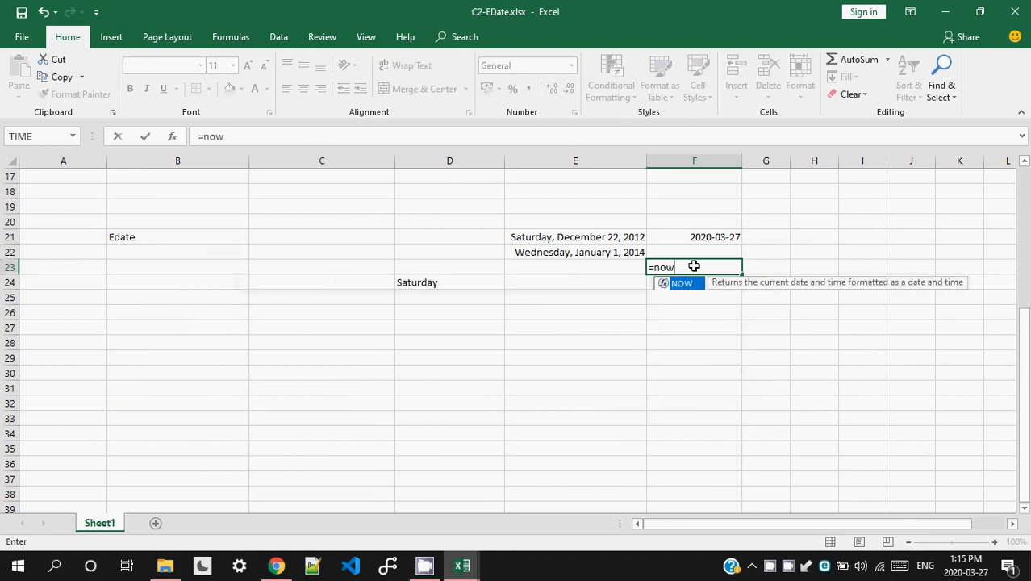
text(())
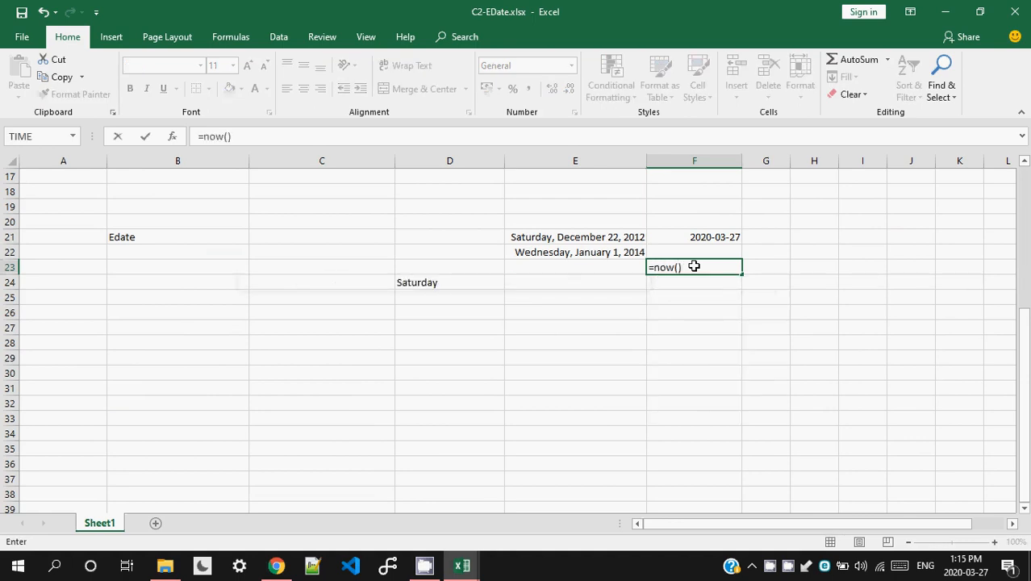
key(Return)
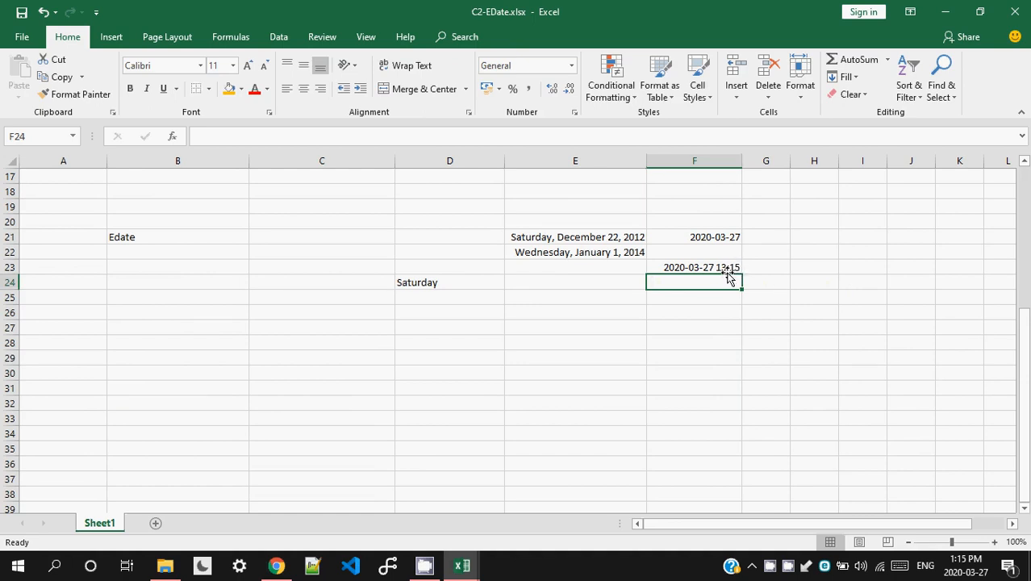
Compare the TODAY formula in F21 with the NOW formula in F23, and review the product table.
click(712, 237)
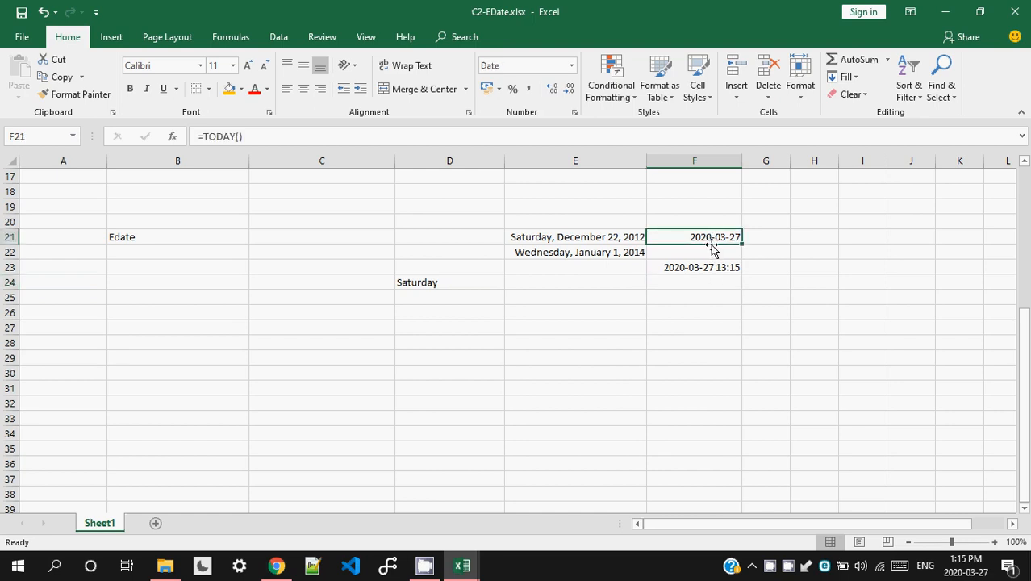
click(712, 274)
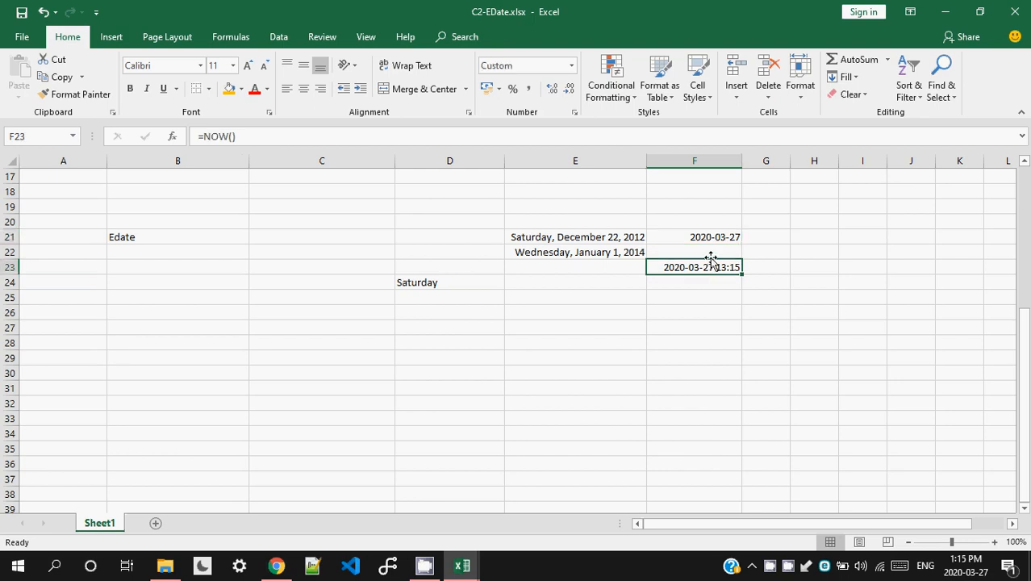
click(717, 237)
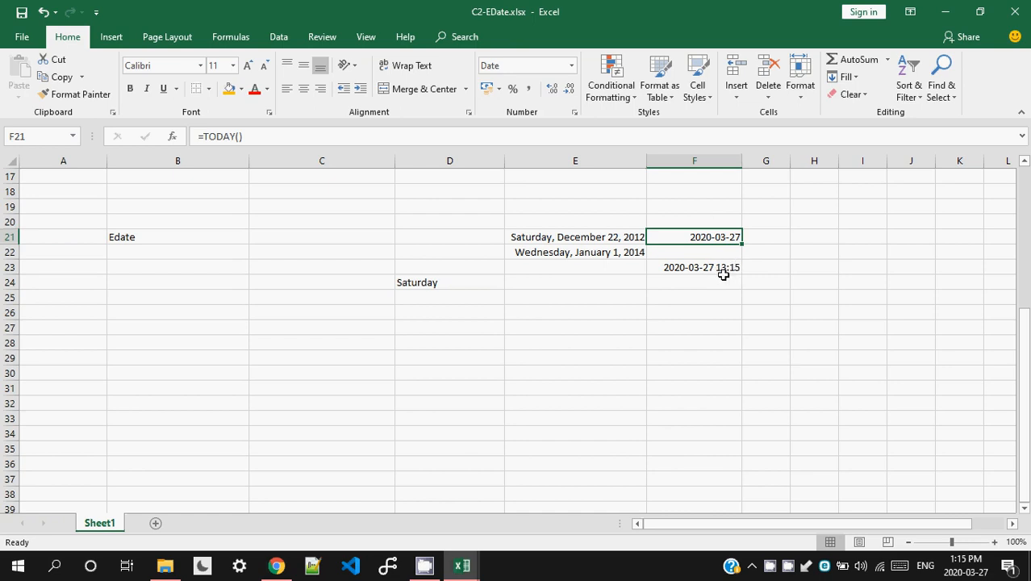
scroll(723, 275, up, 5)
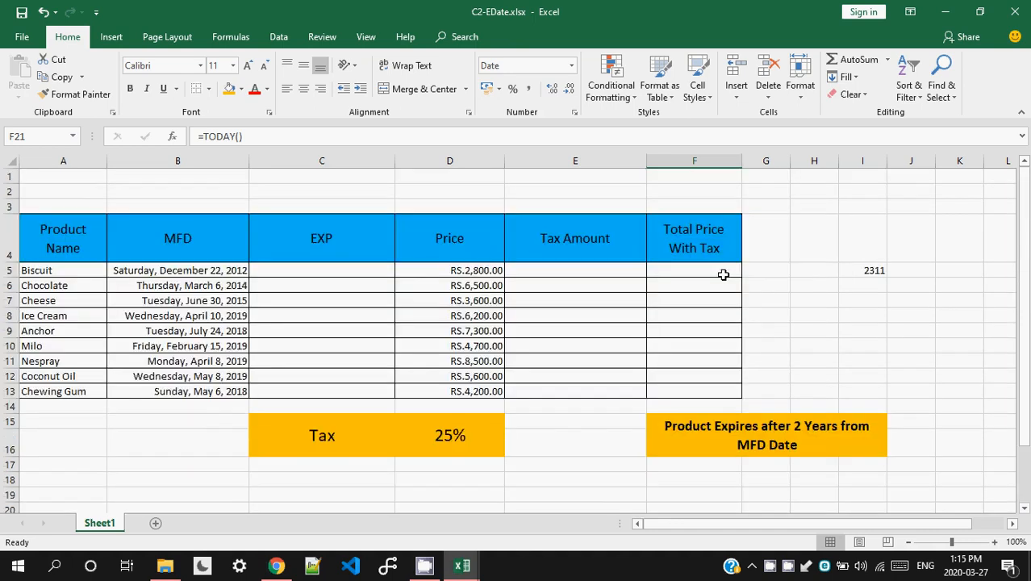
scroll(723, 274, down, 6)
scroll(711, 290, up, 6)
Enter the formula =EDATE(B5,24) in C5 to calculate the Biscuit's EXP date from its MFD date.
click(351, 277)
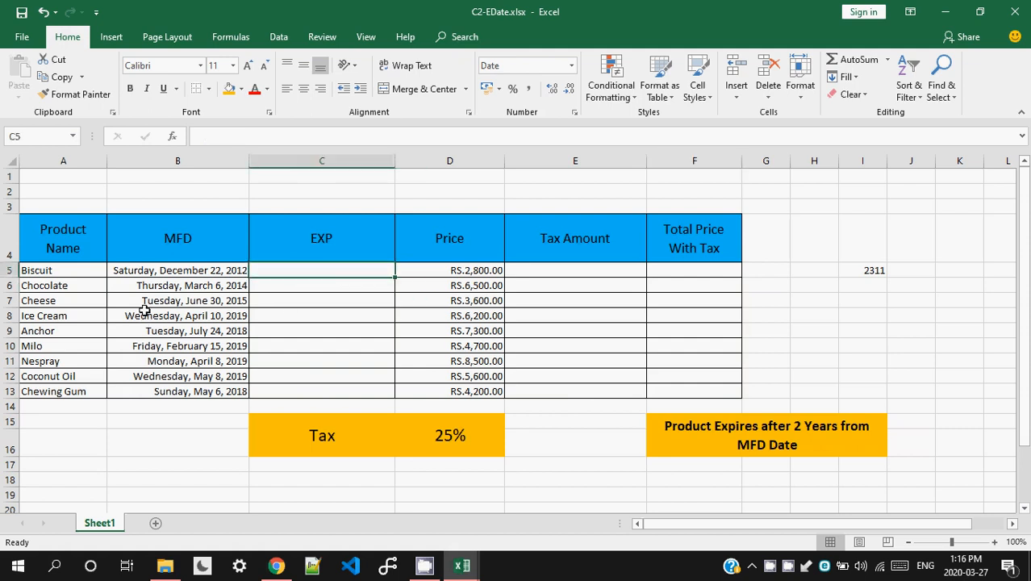
text(=)
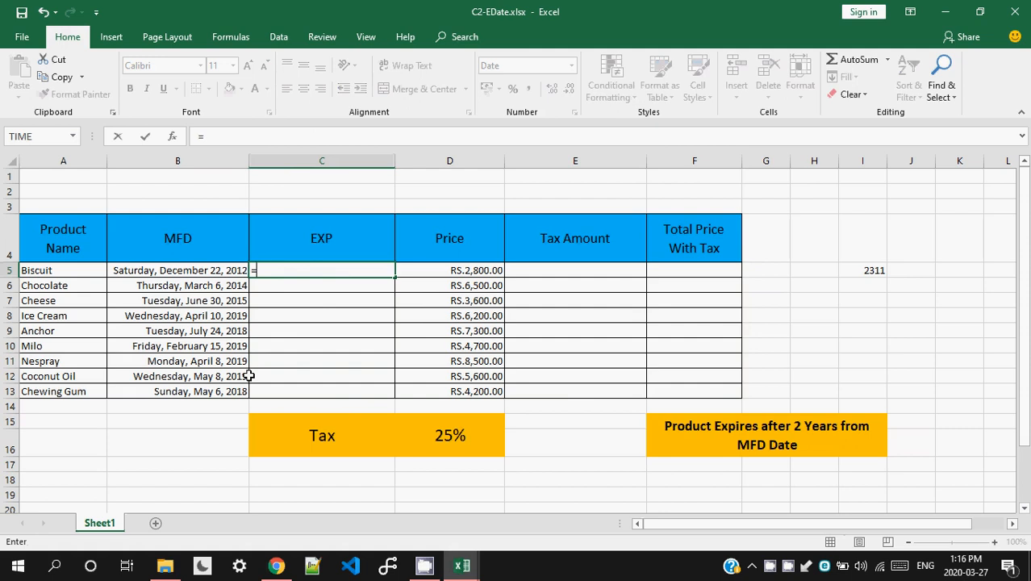
text(eda)
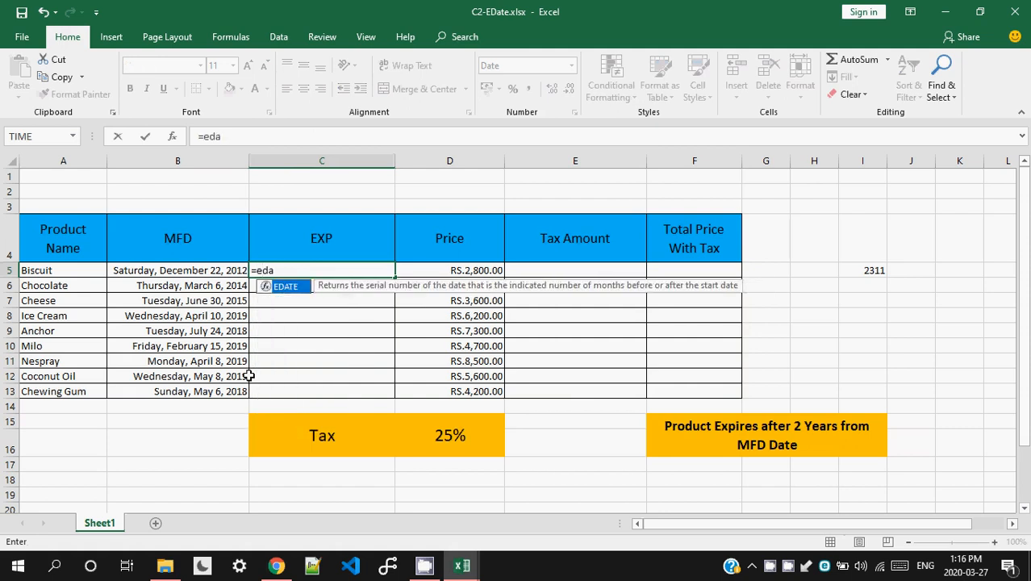
text(te()
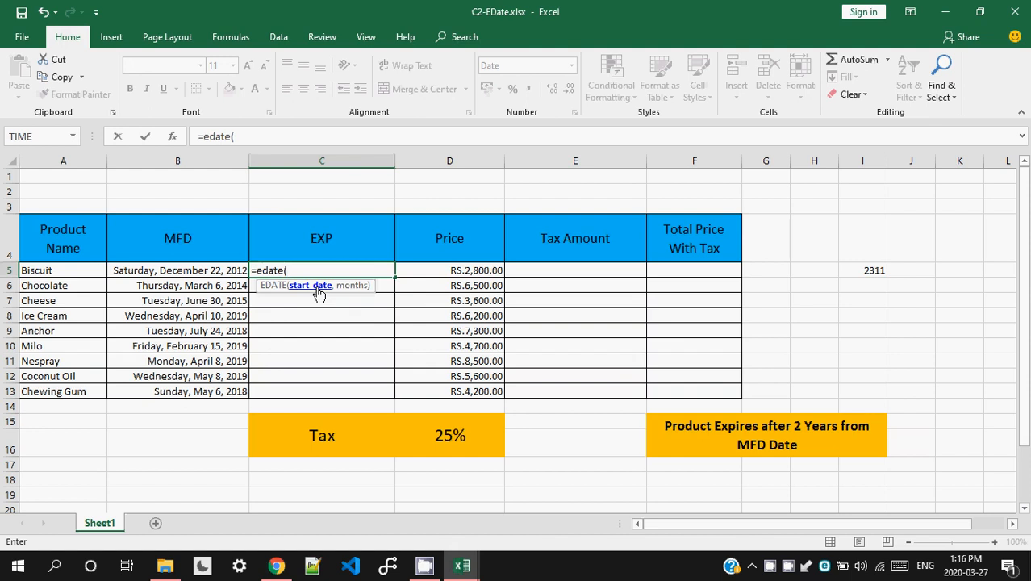
click(229, 270)
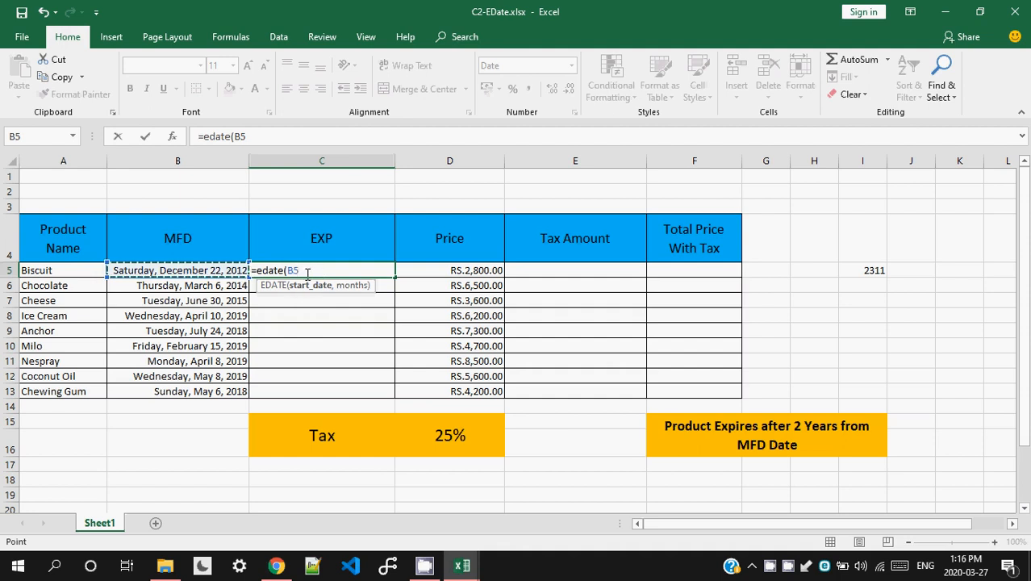
text(,)
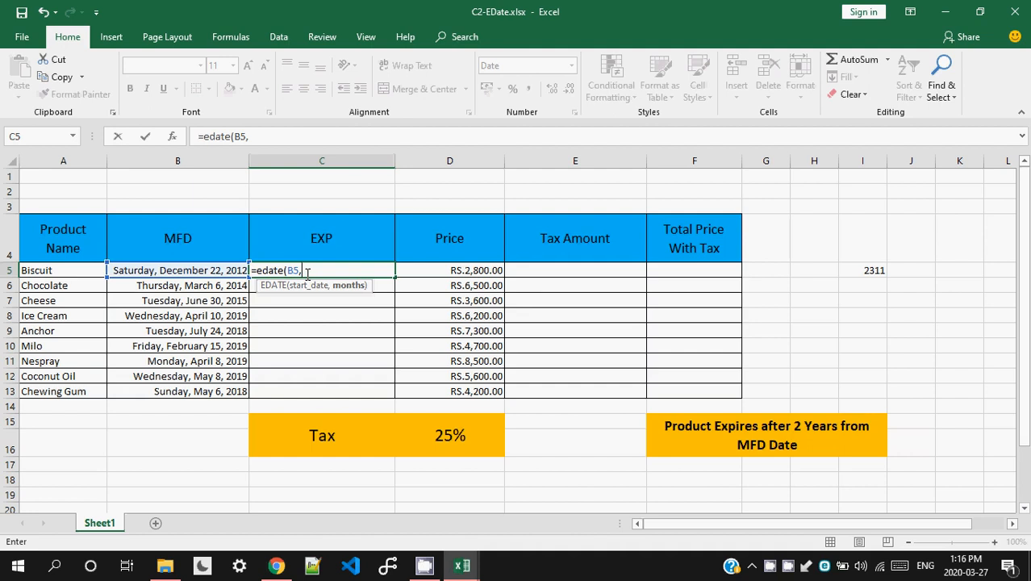
click(789, 566)
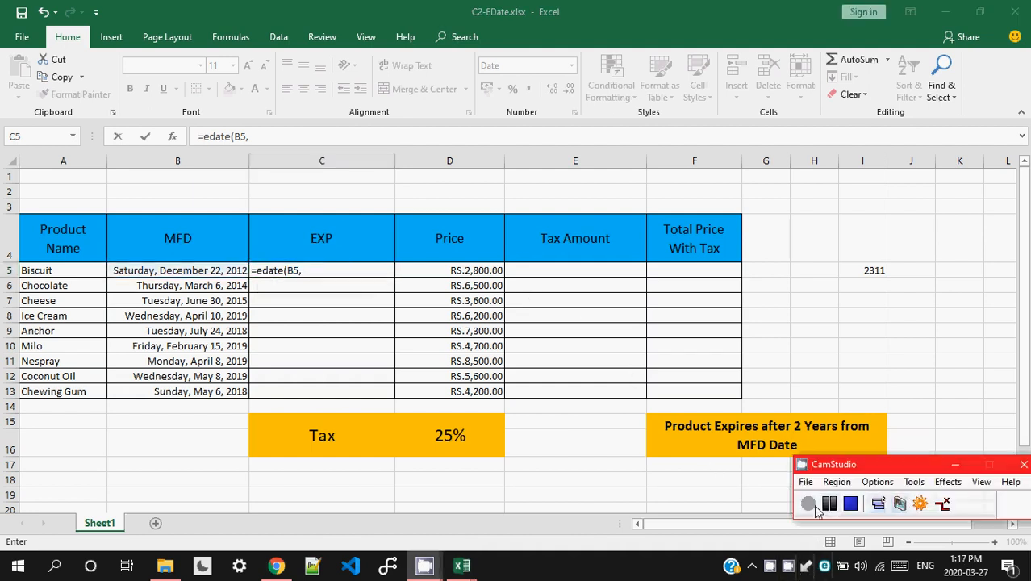
click(329, 271)
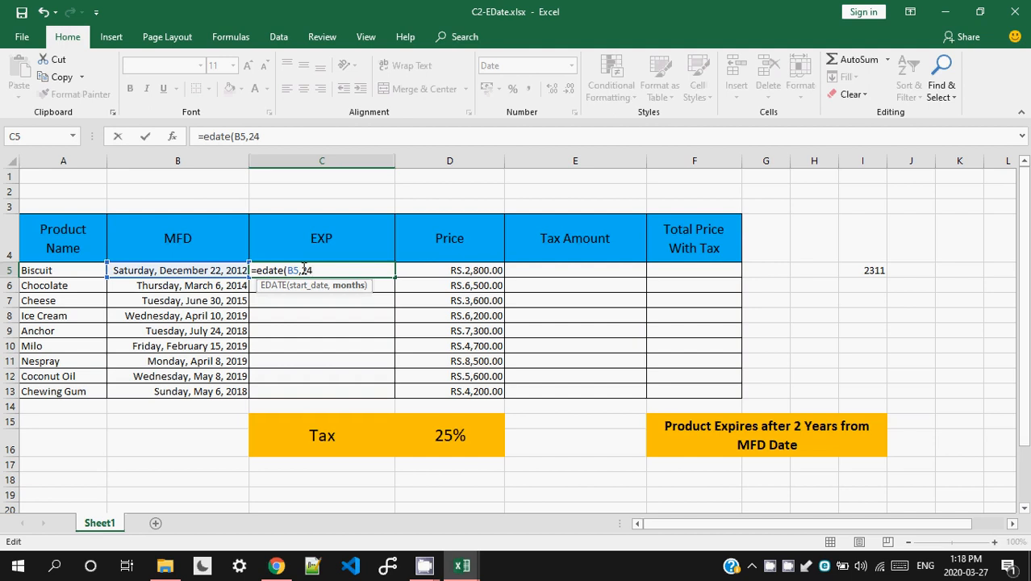
text())
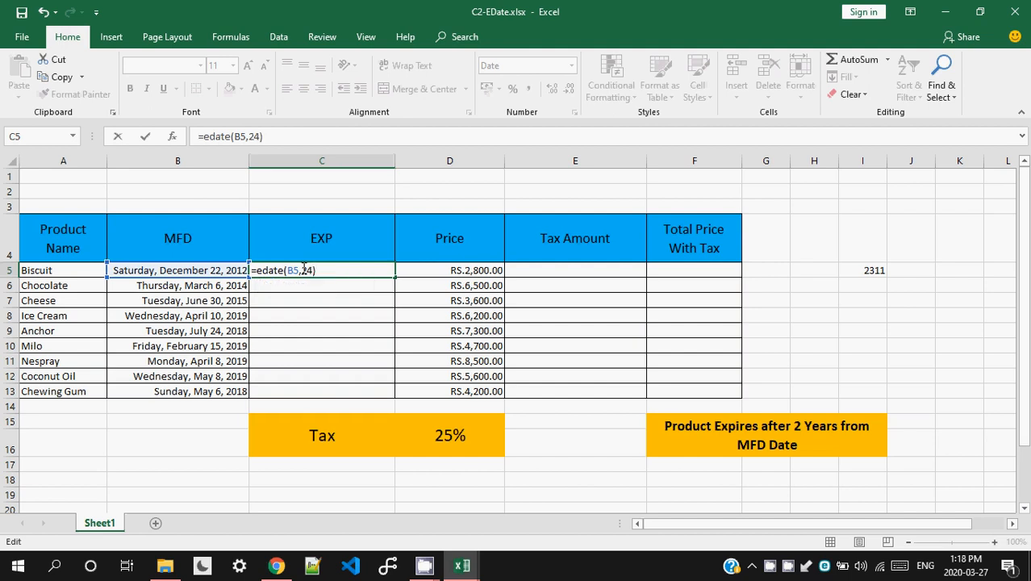
key(Return)
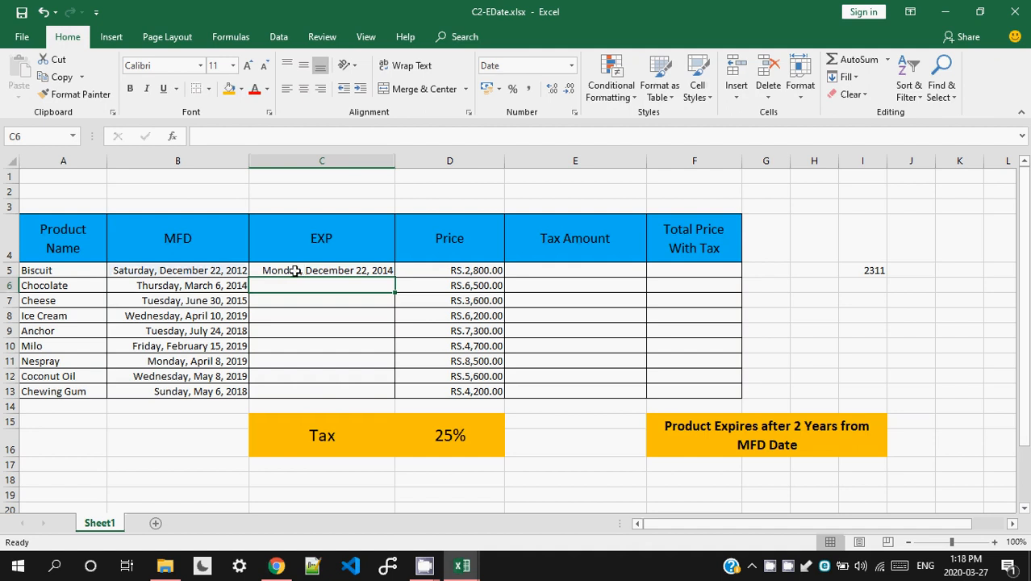
Fill the EDATE formula from C5 down to C13 to calculate the EXP dates of the remaining products.
click(229, 270)
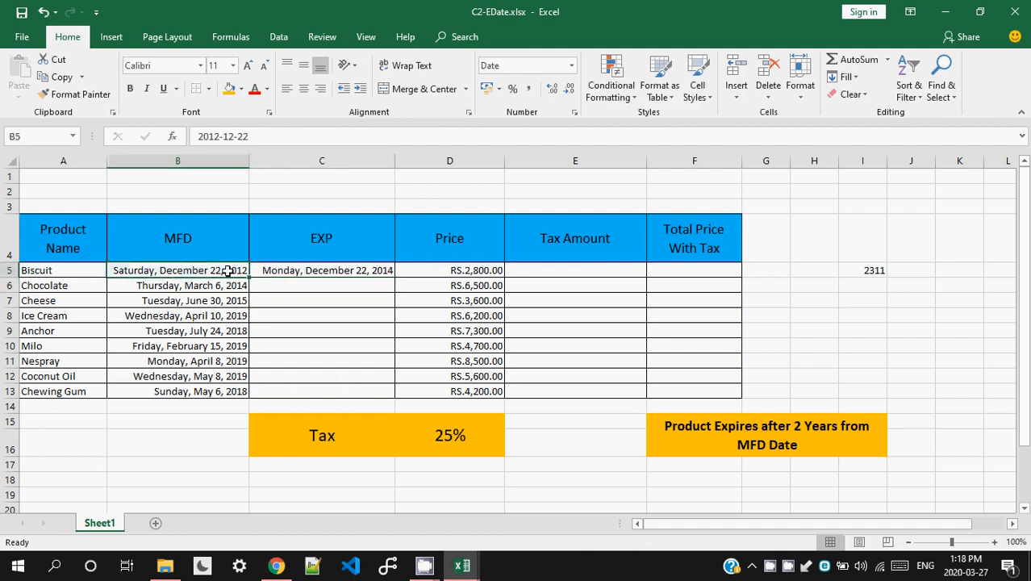
click(298, 274)
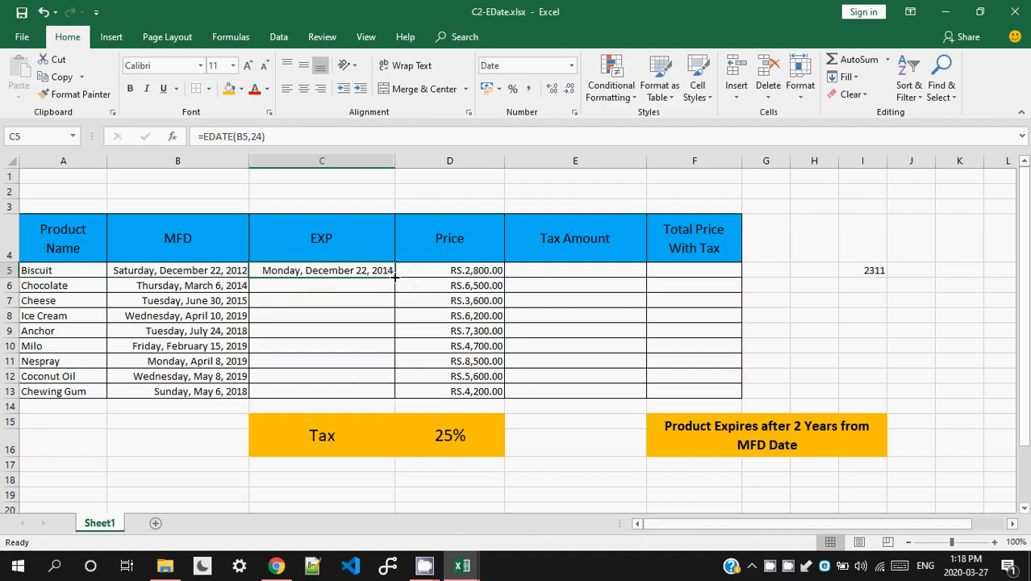
drag(394, 277, 374, 398)
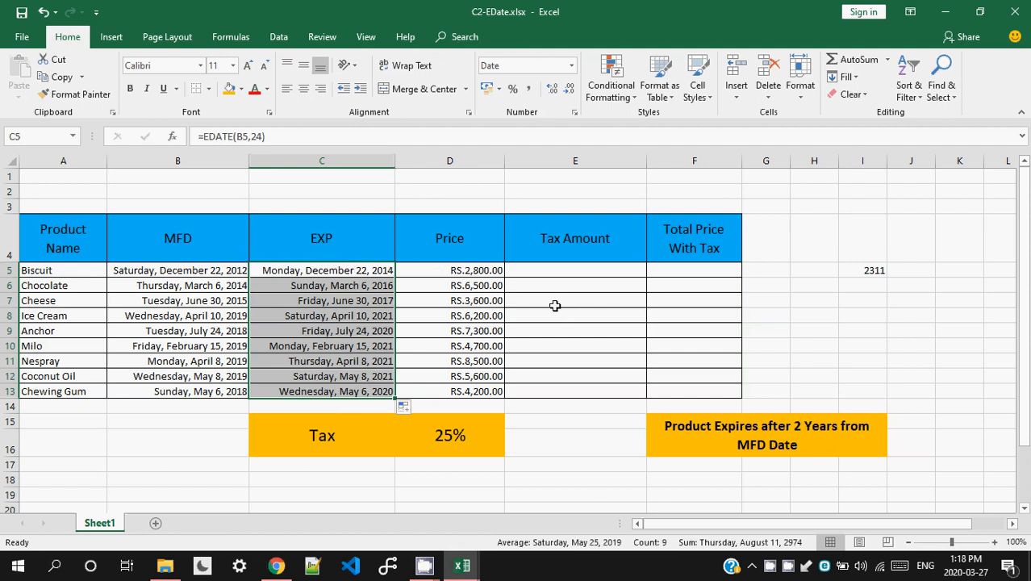
scroll(555, 305, down, 3)
scroll(555, 305, up, 3)
Enter the formula =D5*D15 in E5 to calculate the Biscuit's tax amount from its price and the tax rate.
click(444, 436)
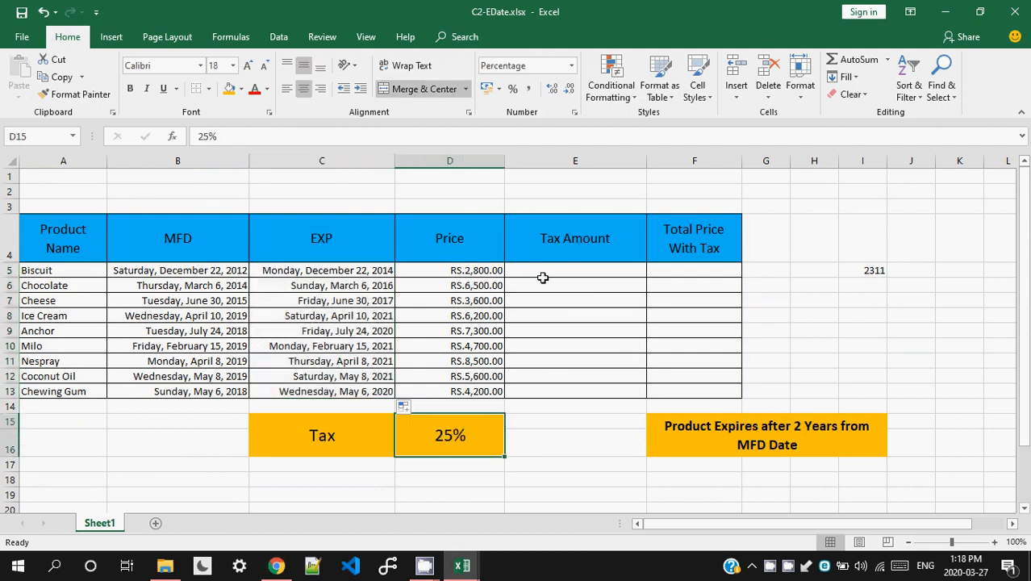
click(487, 273)
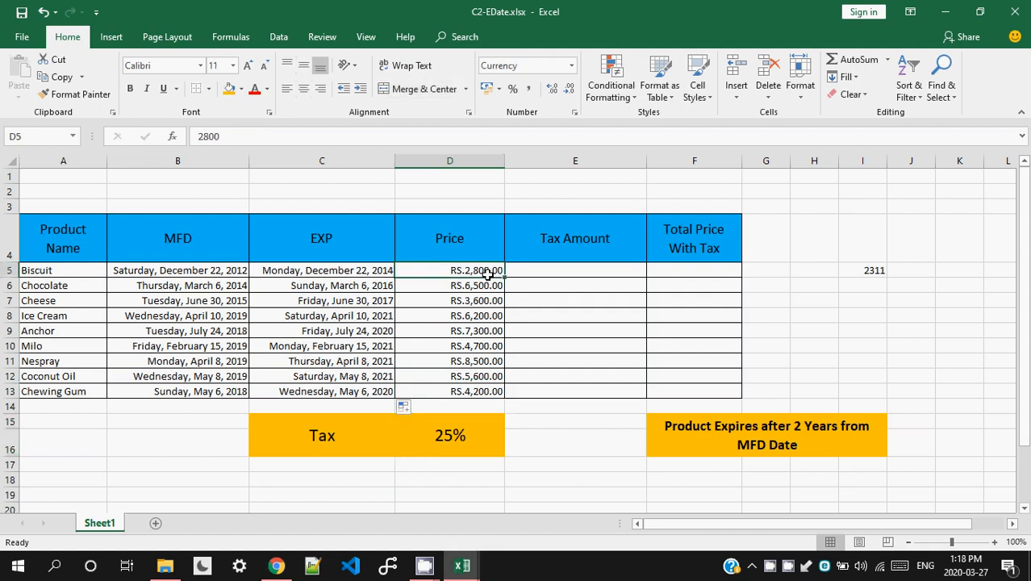
click(546, 270)
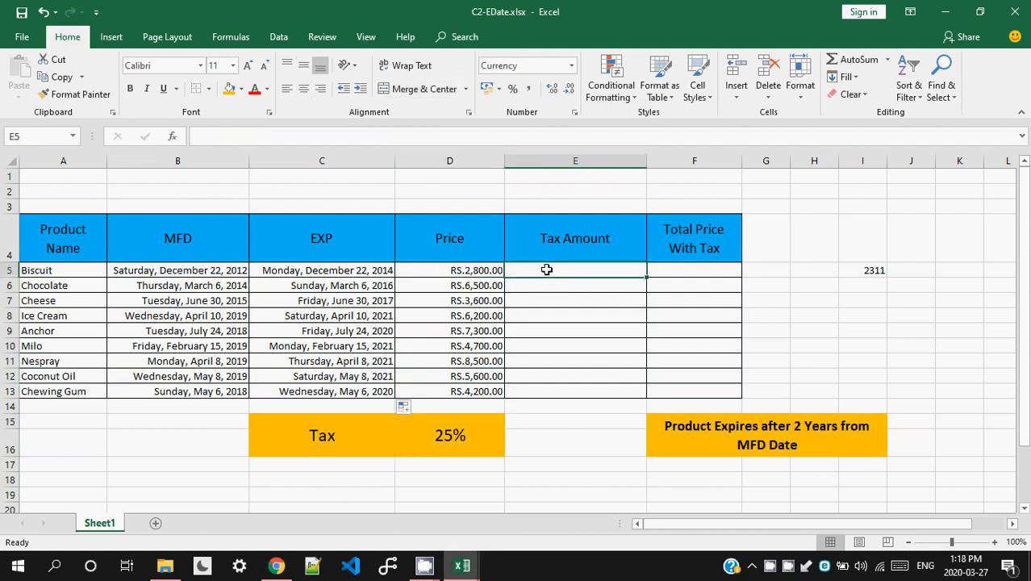
text(=)
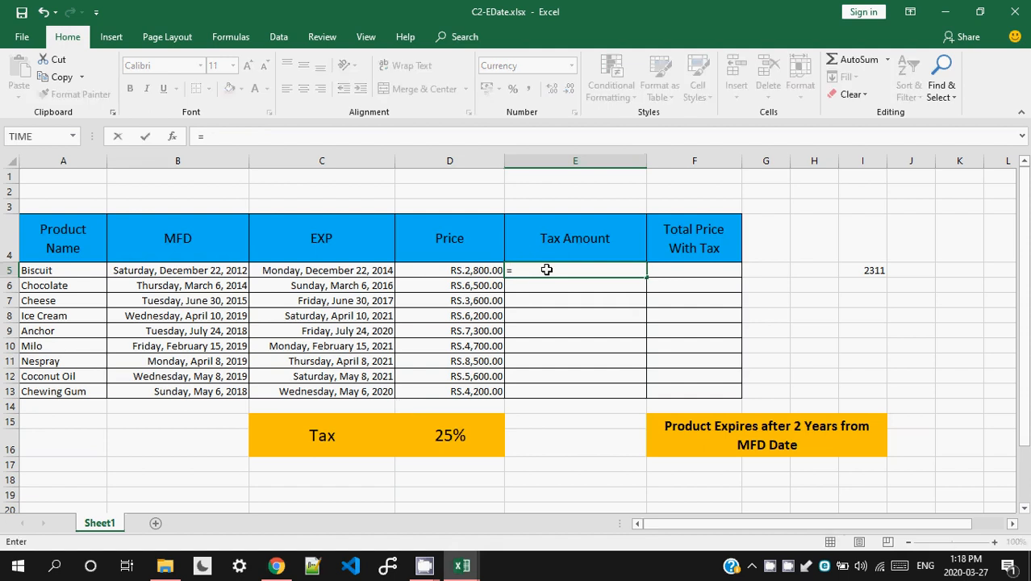
click(476, 270)
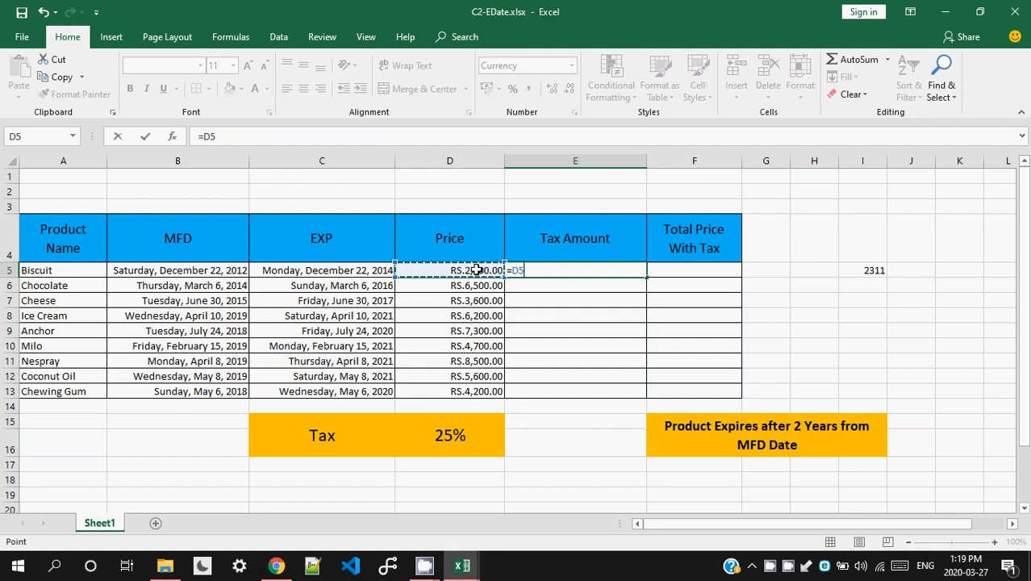
text(*)
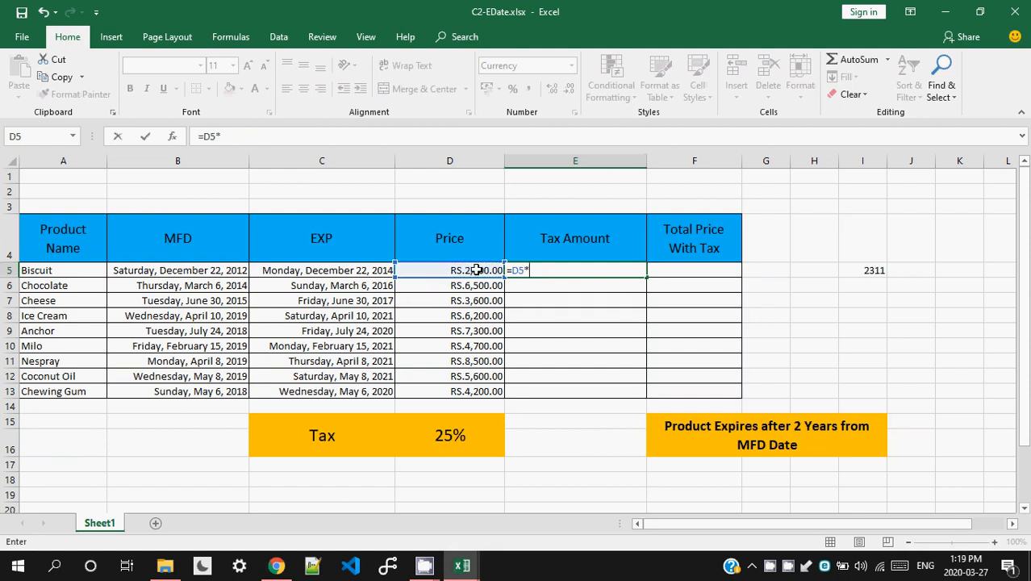
click(448, 442)
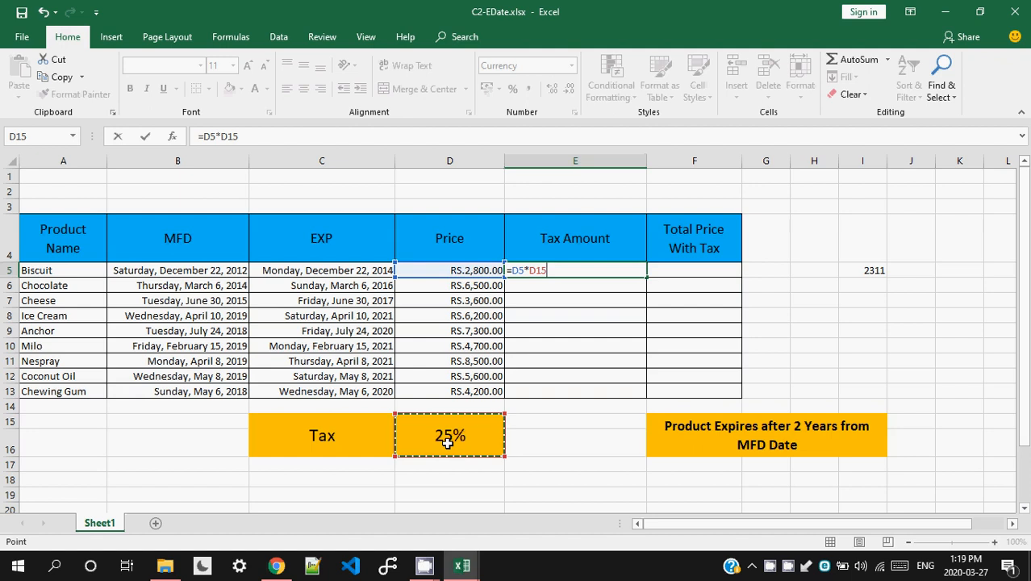
key(Return)
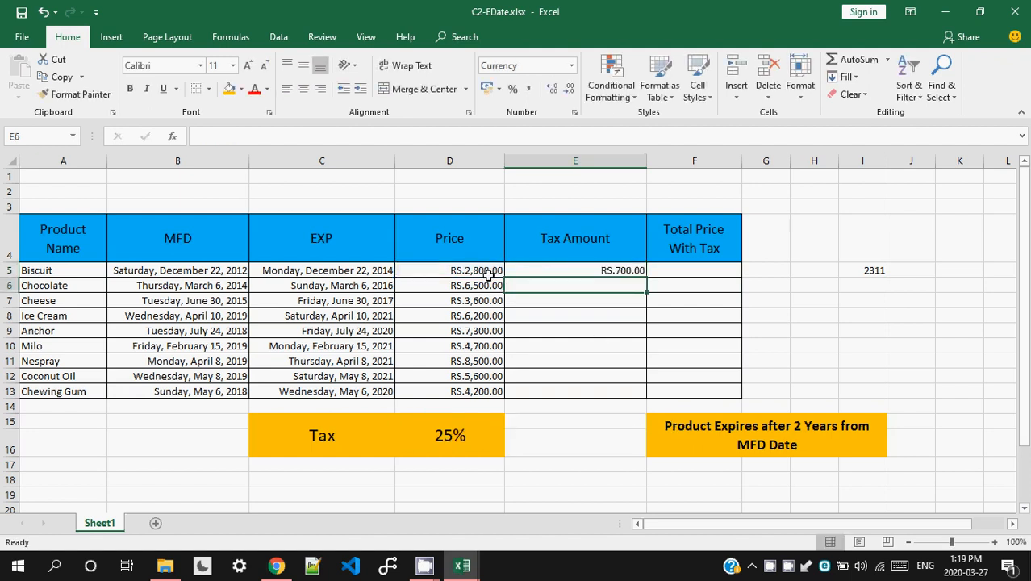
Examine the tax formula in E5 and the number formats available for the tax rate in D15.
click(616, 273)
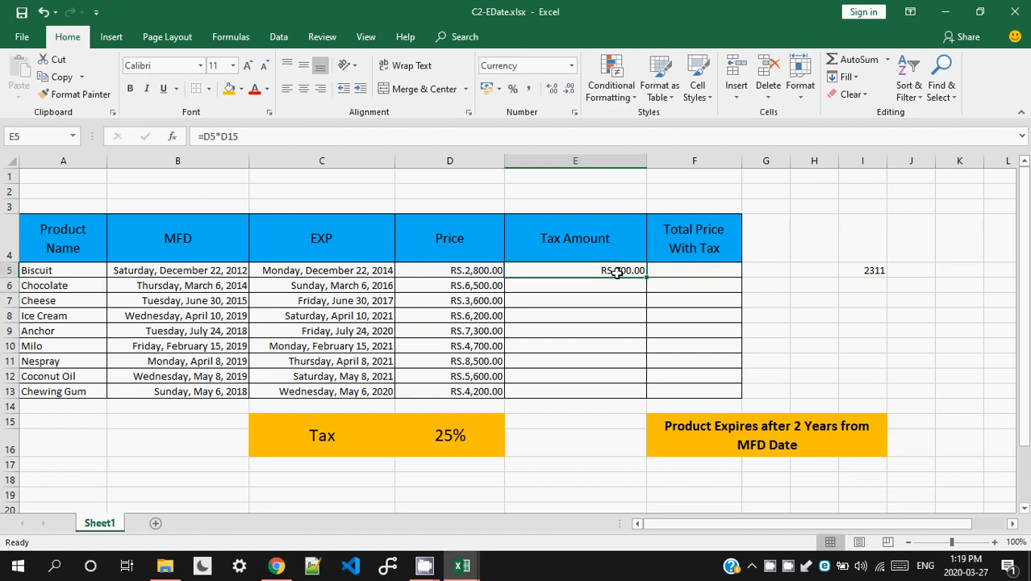
click(439, 442)
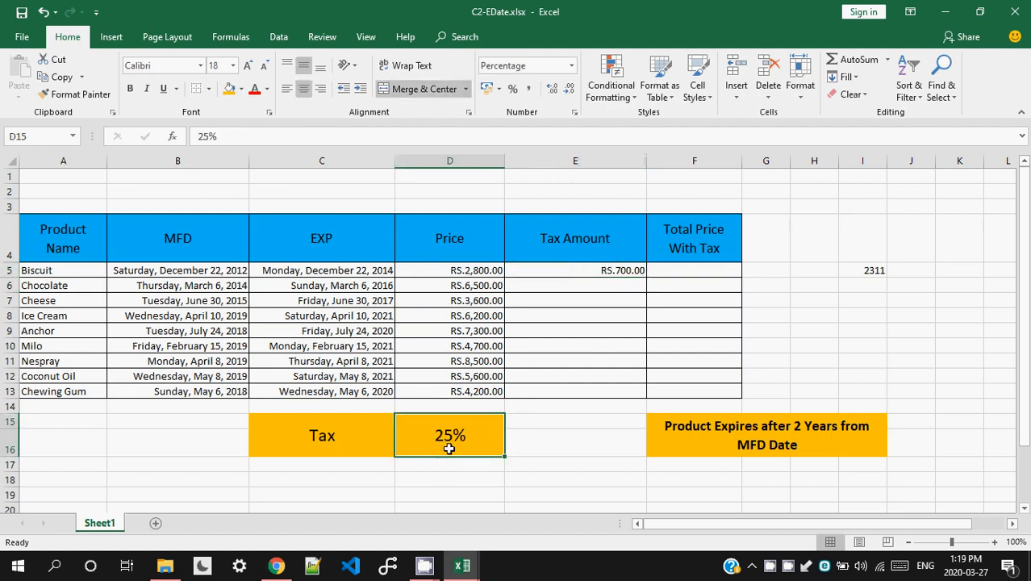
click(571, 66)
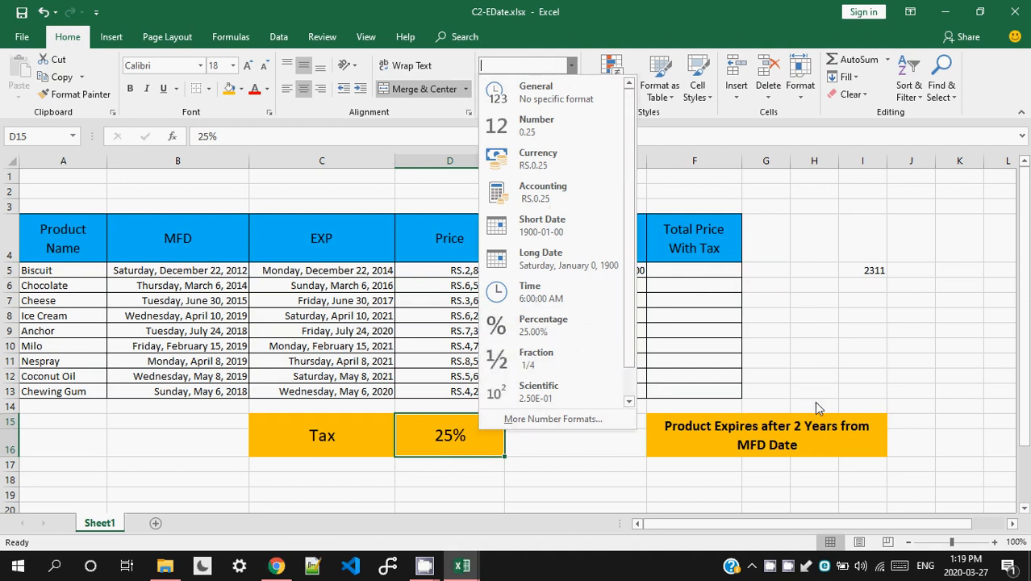
click(901, 323)
click(901, 323)
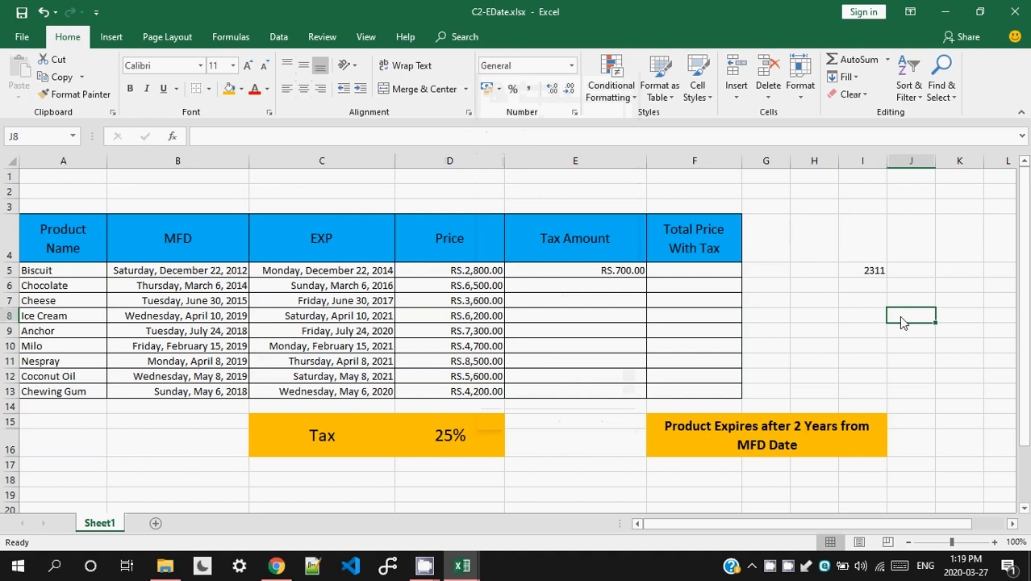
Enter the formula =2800*25/100 in J8 to cross-check the Biscuit's tax amount against the rate in D15.
text(=2800*25)
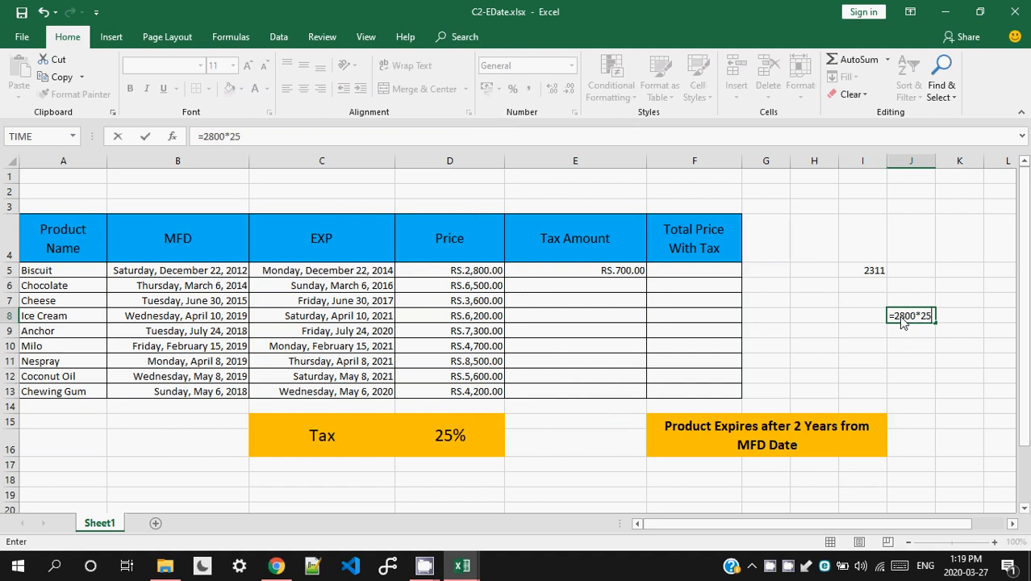
text(/100)
key(Return)
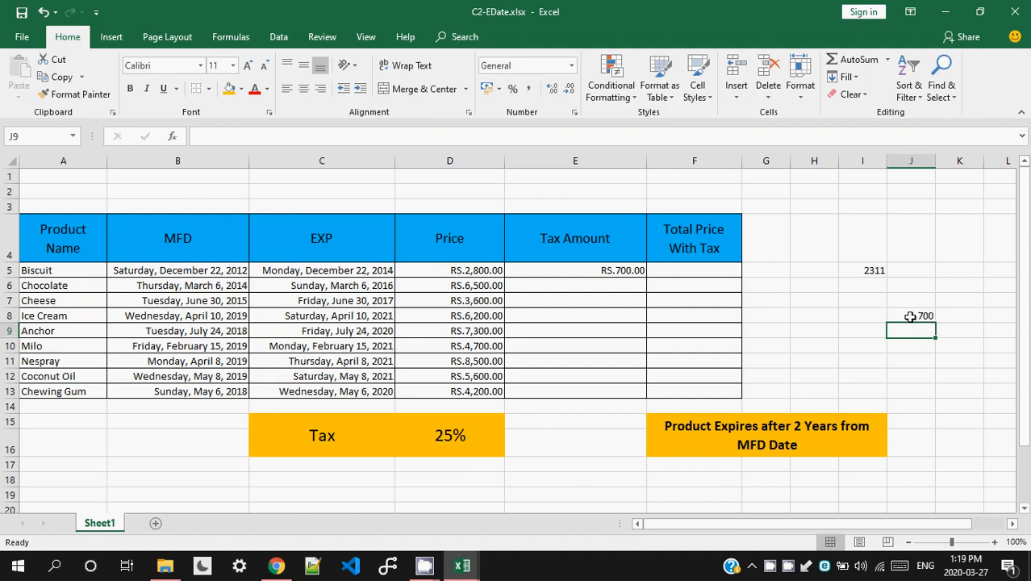
click(442, 435)
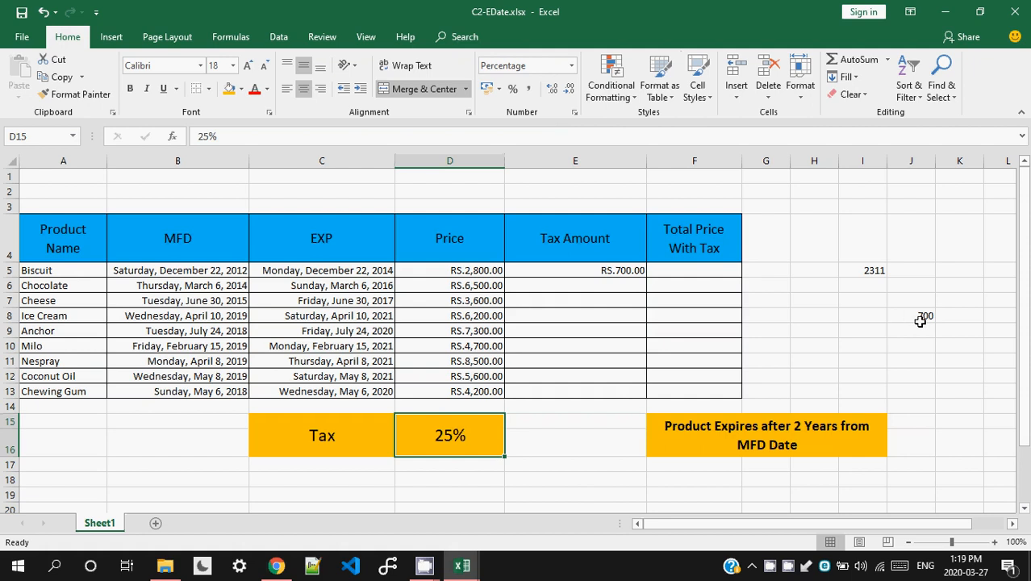
Clear the Biscuit's tax amount in E5 and re-enter it as the formula =D5*D15.
click(637, 269)
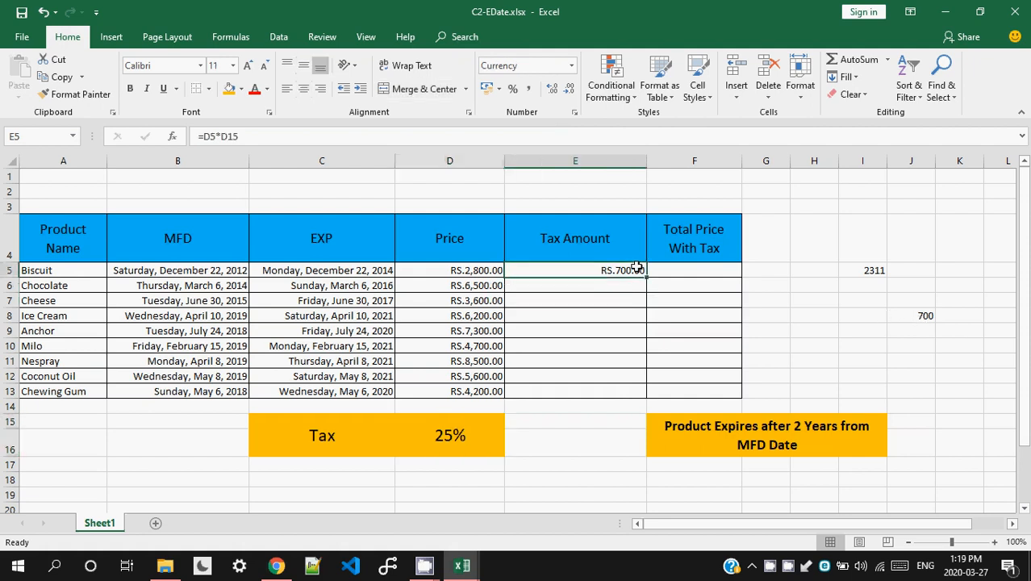
key(Delete)
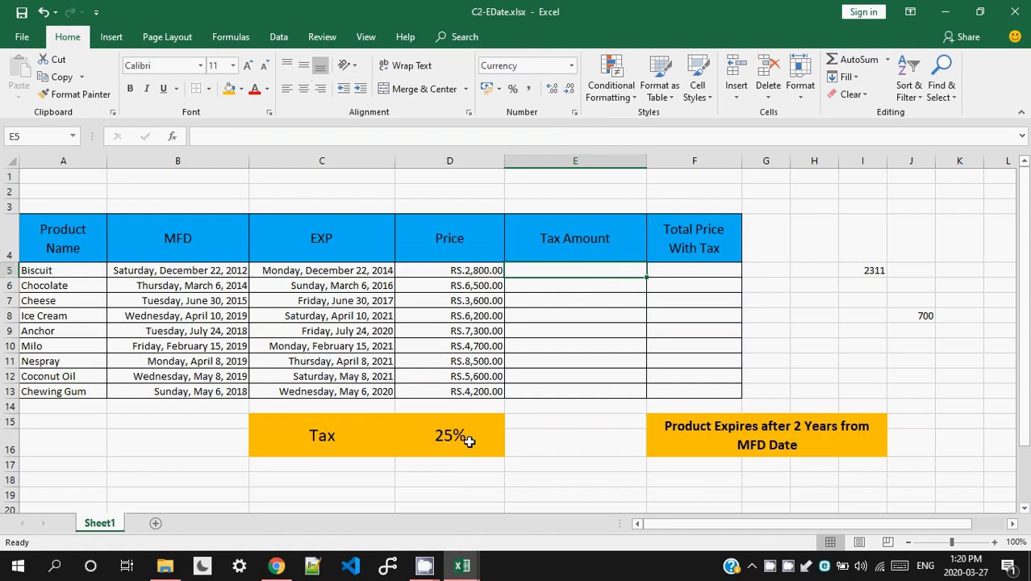
text(=)
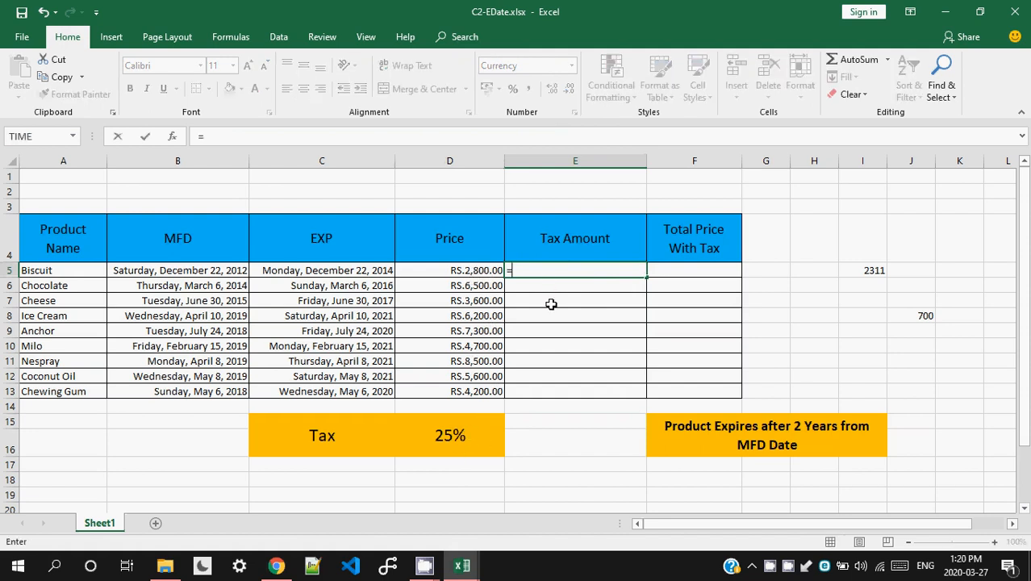
click(475, 271)
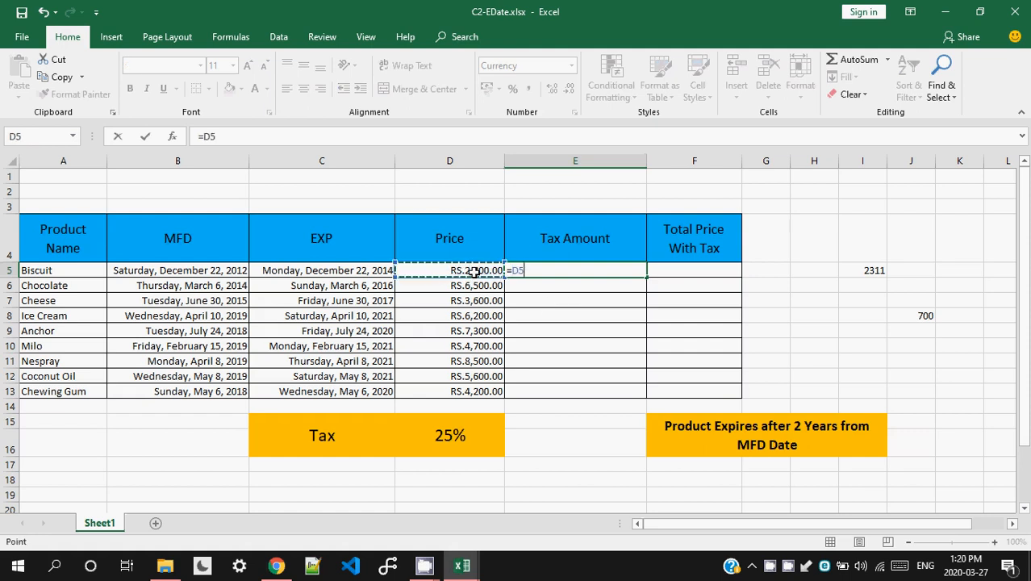
text(*)
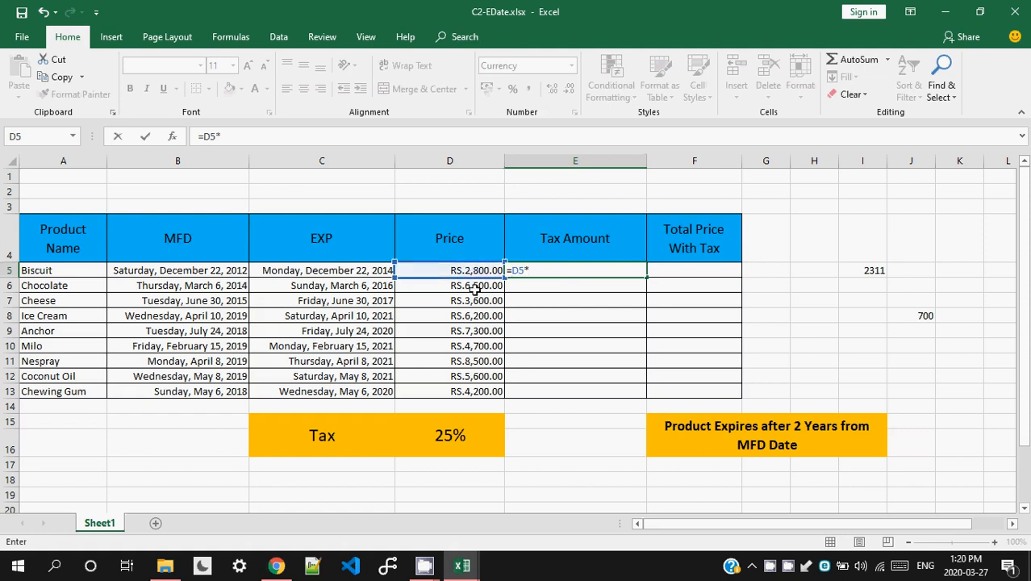
click(464, 438)
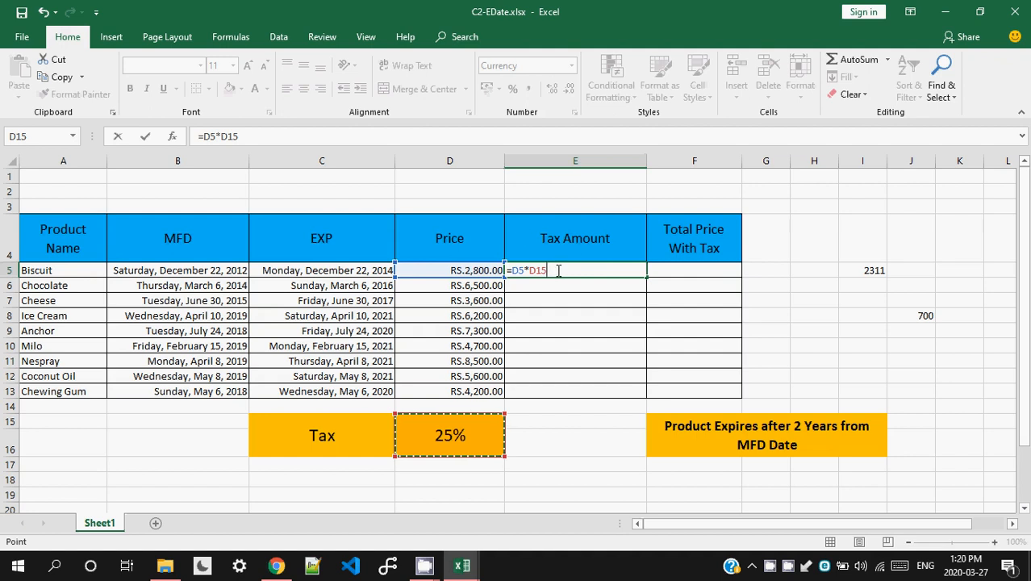
key(Return)
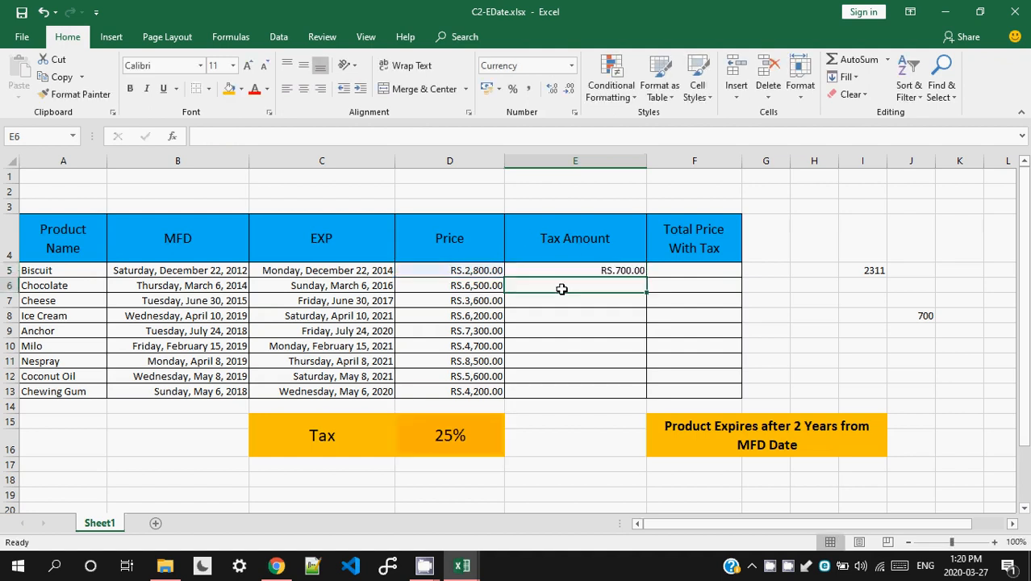
Try filling the tax formula from E5 down to E13, and clear the copied results from E6:E13.
click(635, 271)
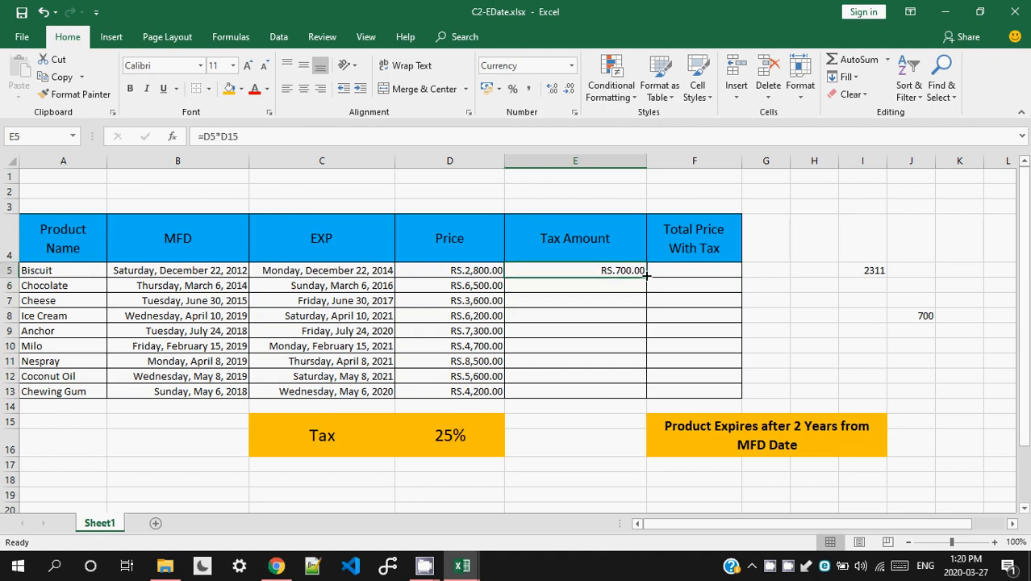
double_click(646, 275)
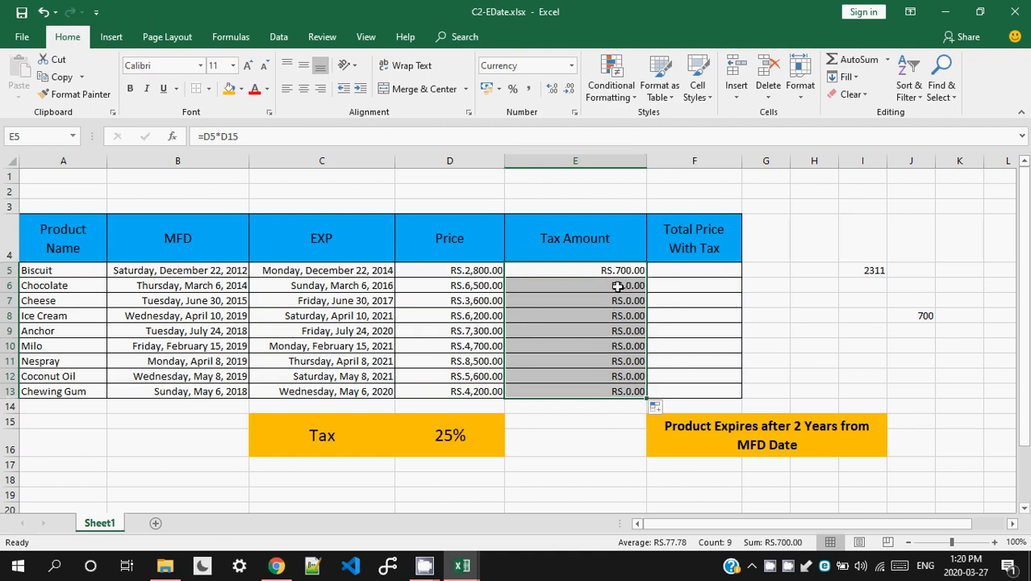
drag(617, 286, 616, 391)
key(Delete)
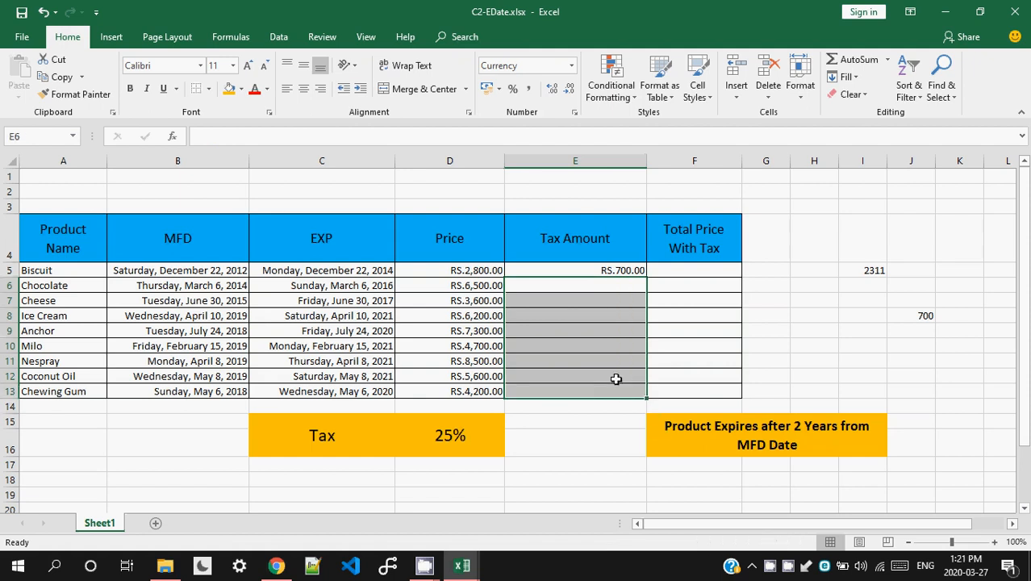
Check the formula =D5*D15 in E5 and fill it down again to E13 with its relative references.
click(616, 270)
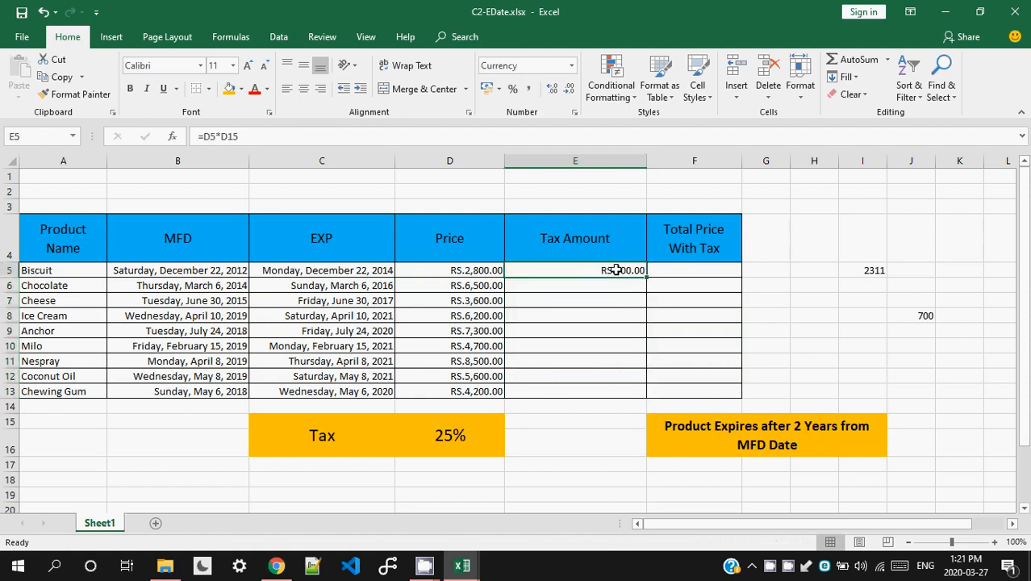
double_click(616, 270)
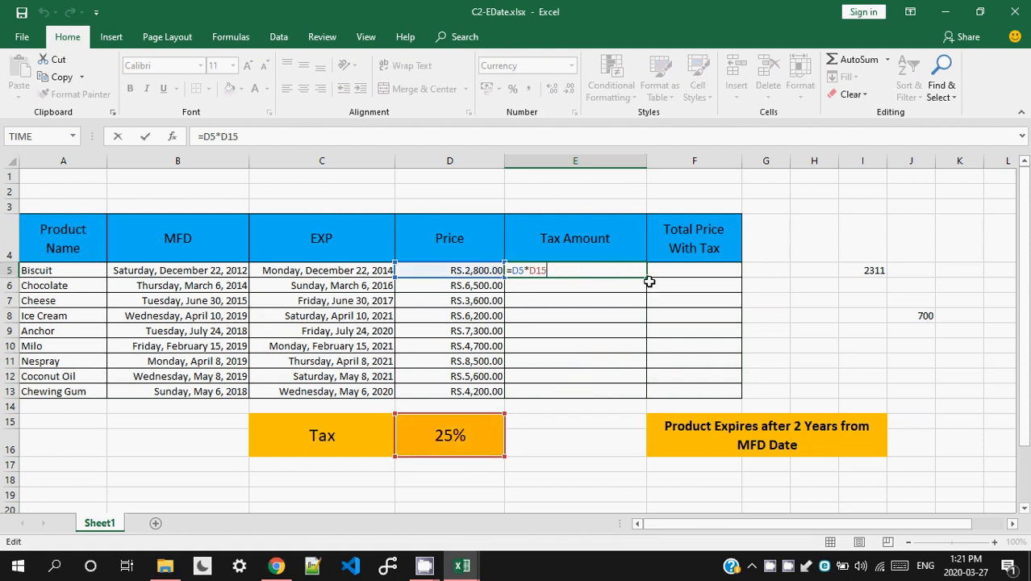
drag(647, 277, 645, 398)
Examine which cells the tax formulas in E5, E6 and E7 refer to, compared with the tax rate cell D15.
double_click(528, 270)
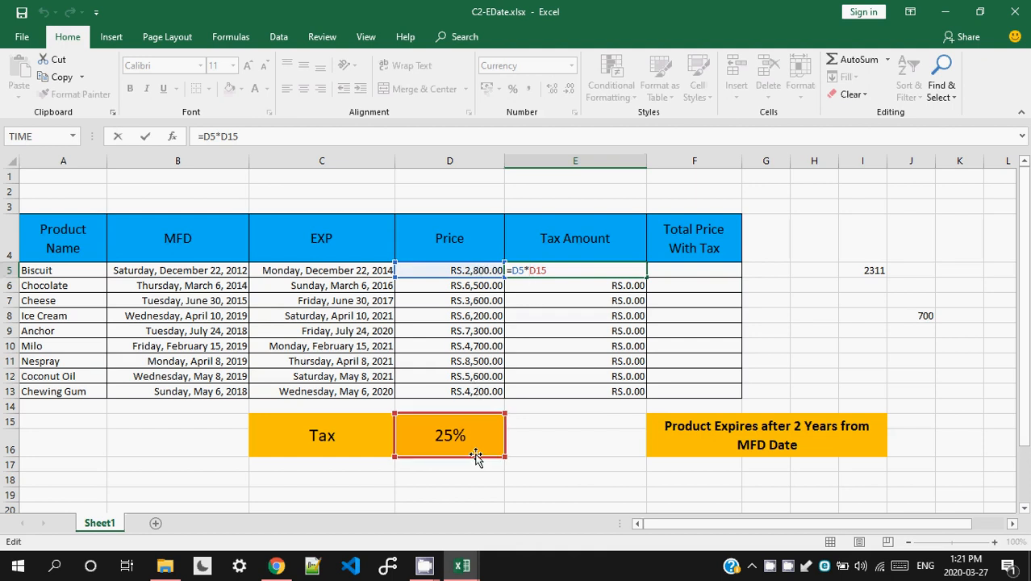
click(571, 287)
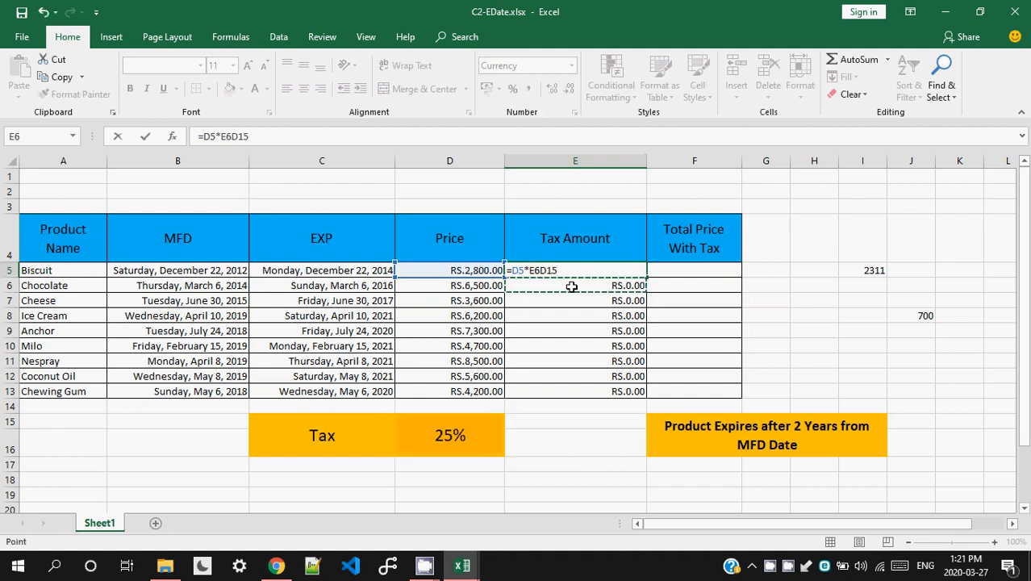
key(Escape)
click(572, 286)
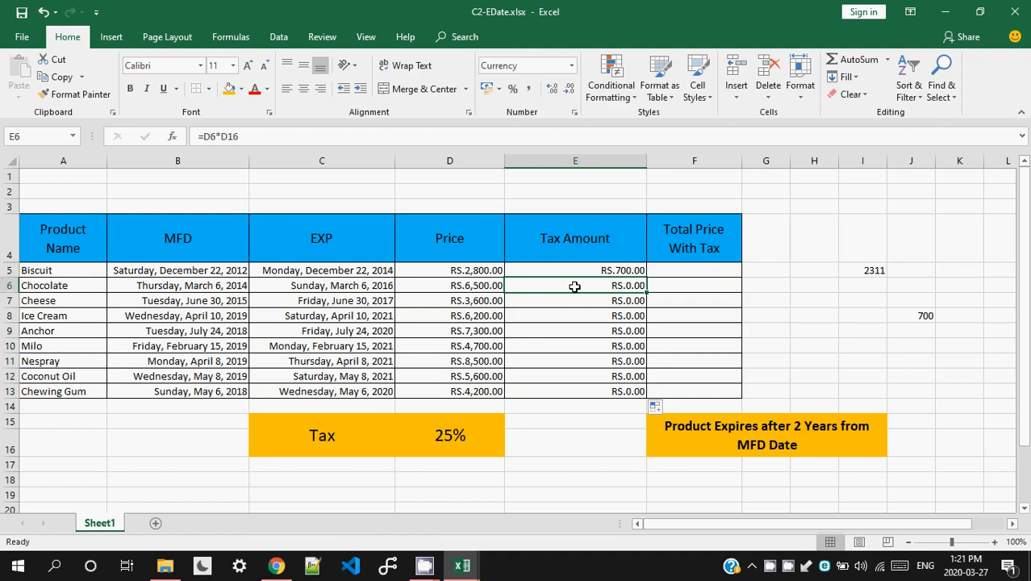
double_click(580, 286)
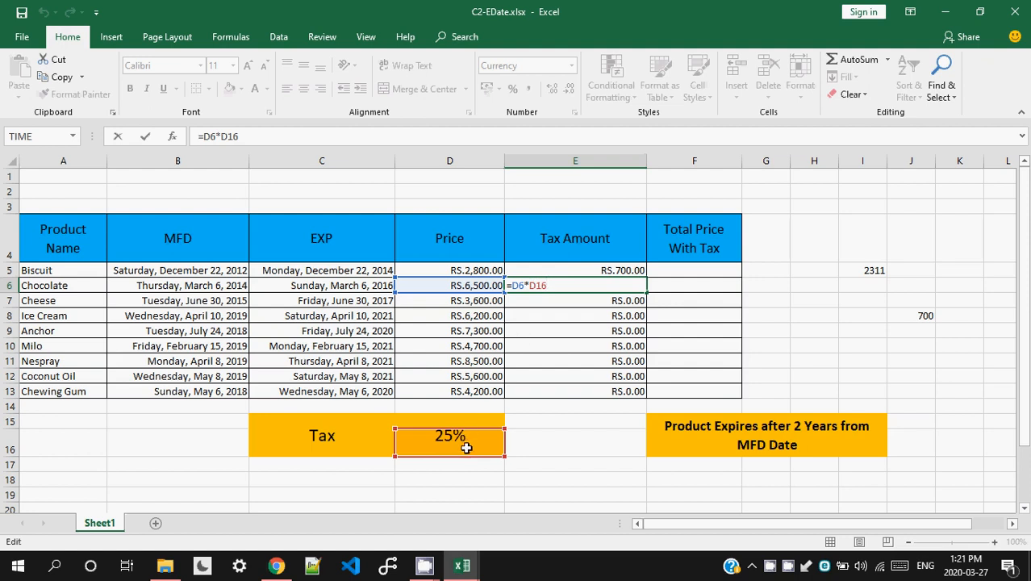
key(Escape)
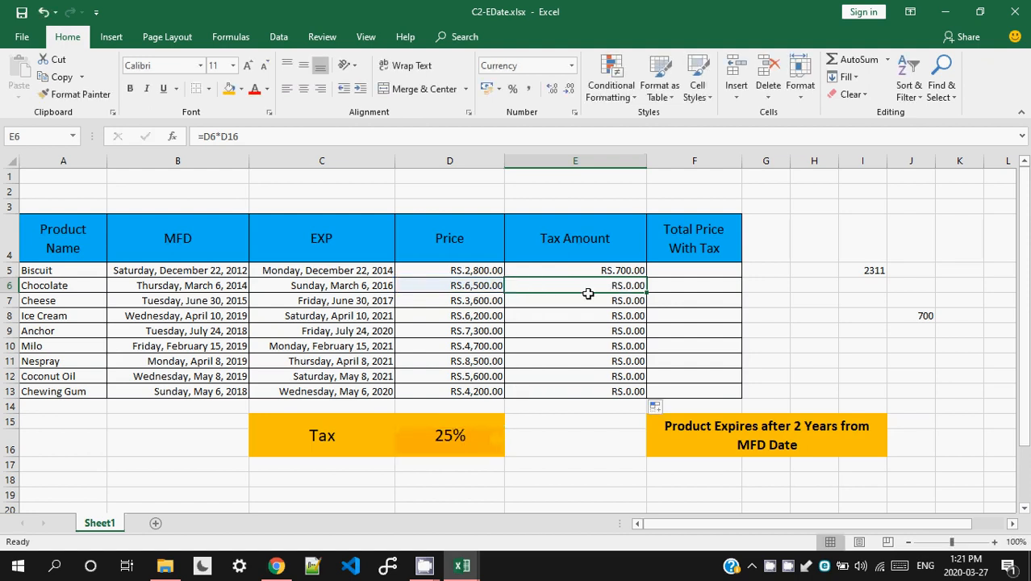
click(454, 442)
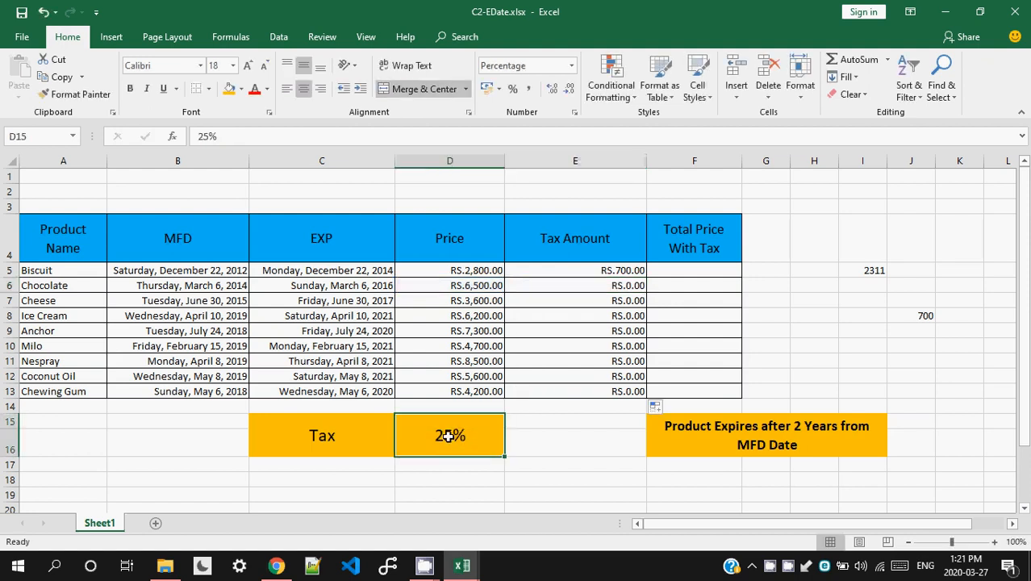
click(611, 269)
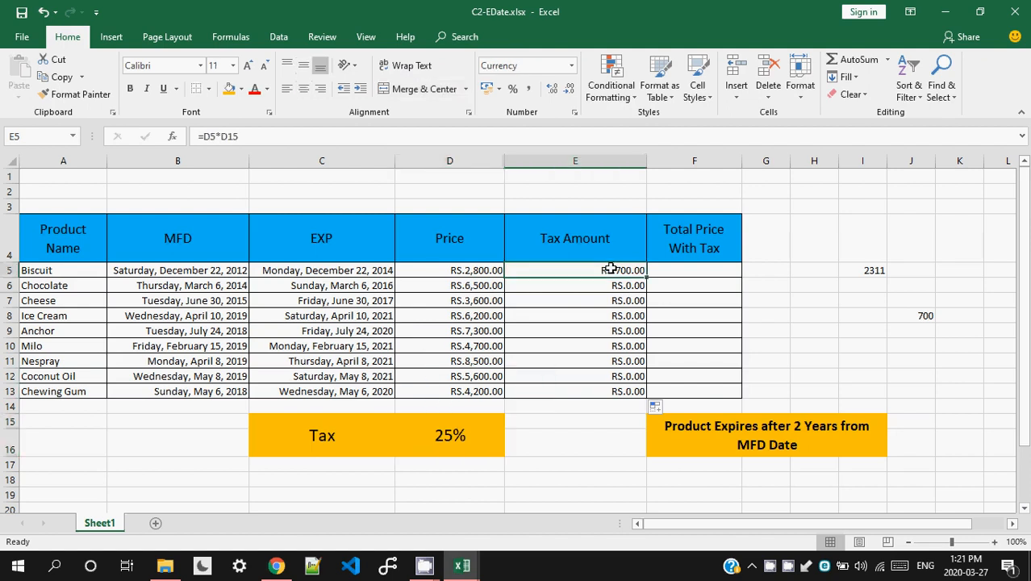
double_click(610, 268)
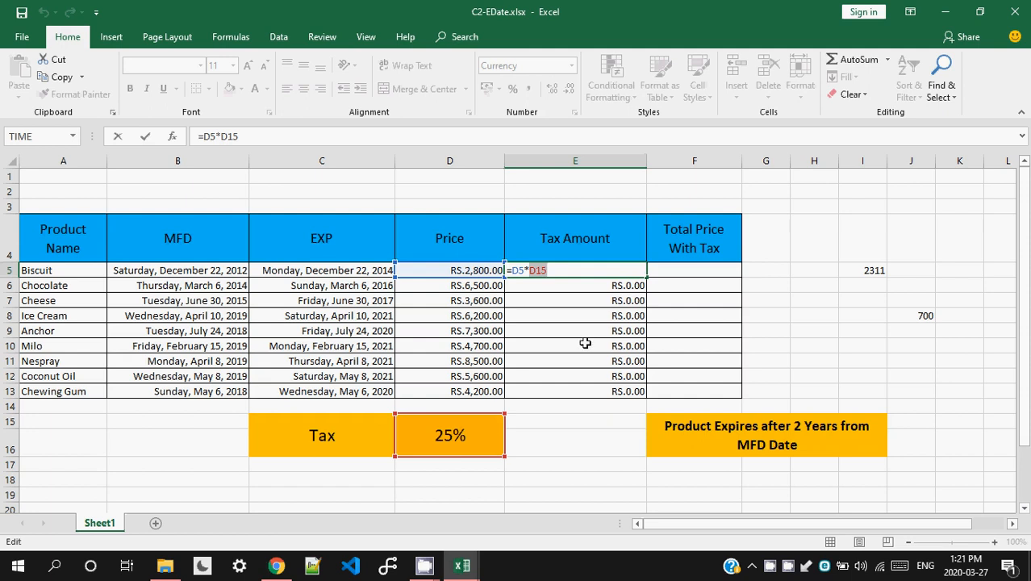
click(531, 296)
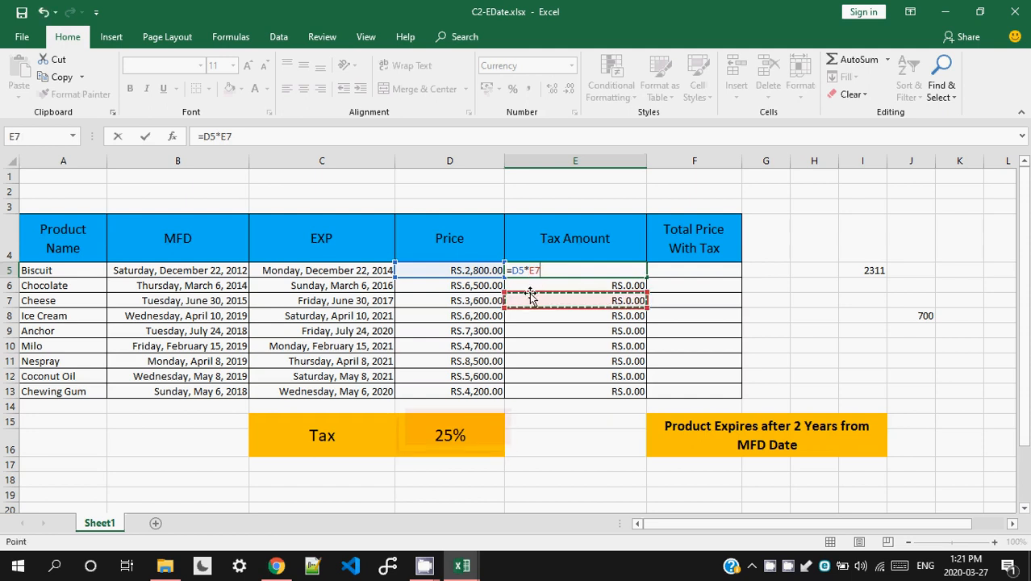
key(Escape)
click(530, 287)
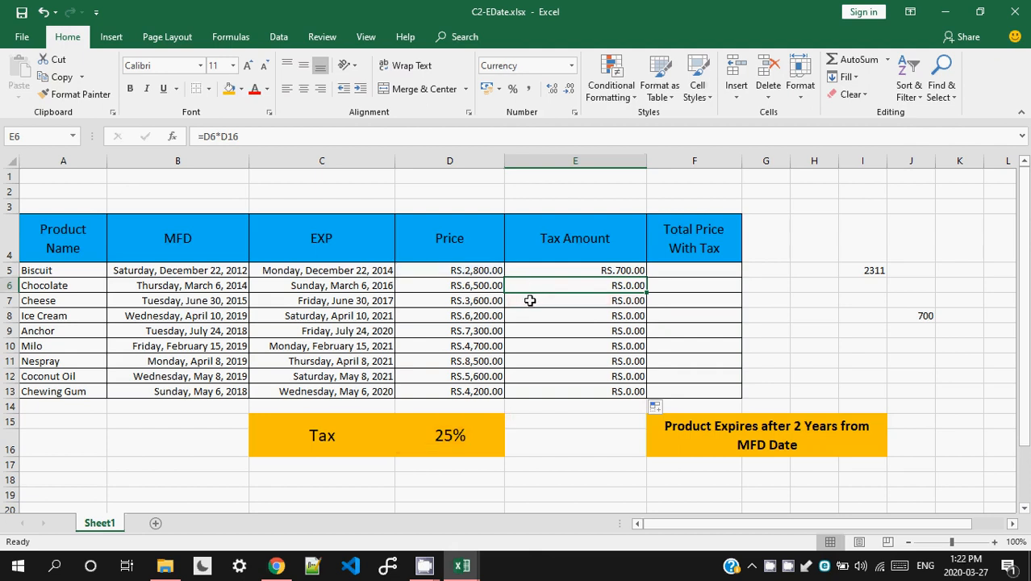
click(530, 300)
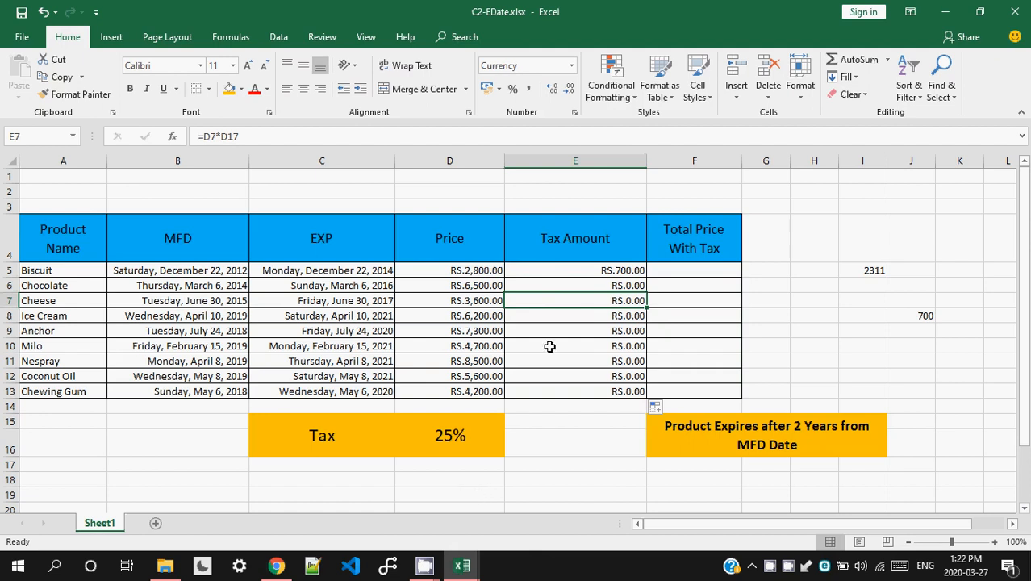
Make the tax rate reference in E5 absolute, as =D5*$D$15, and fill the formula down to E13.
double_click(597, 272)
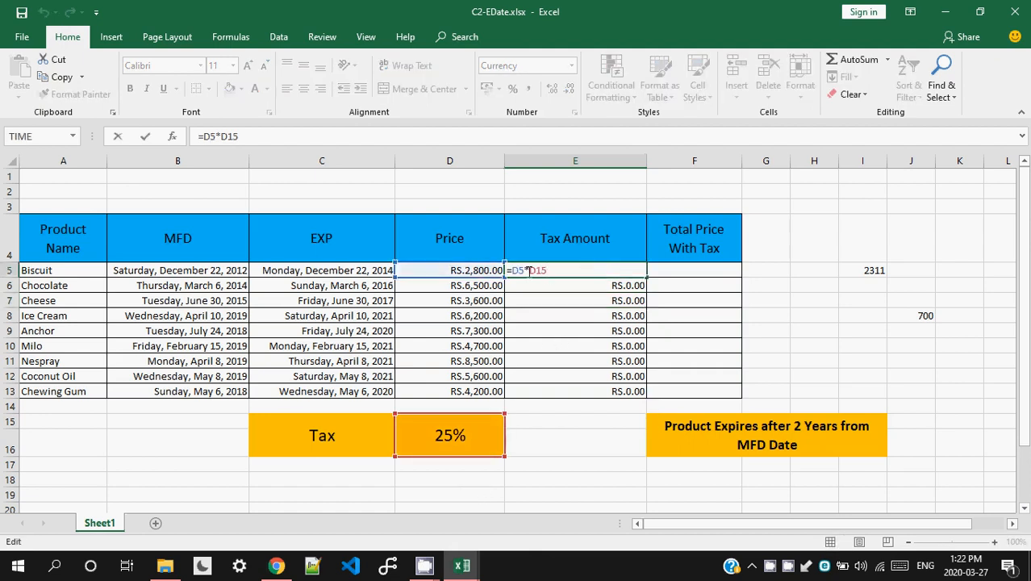
double_click(538, 271)
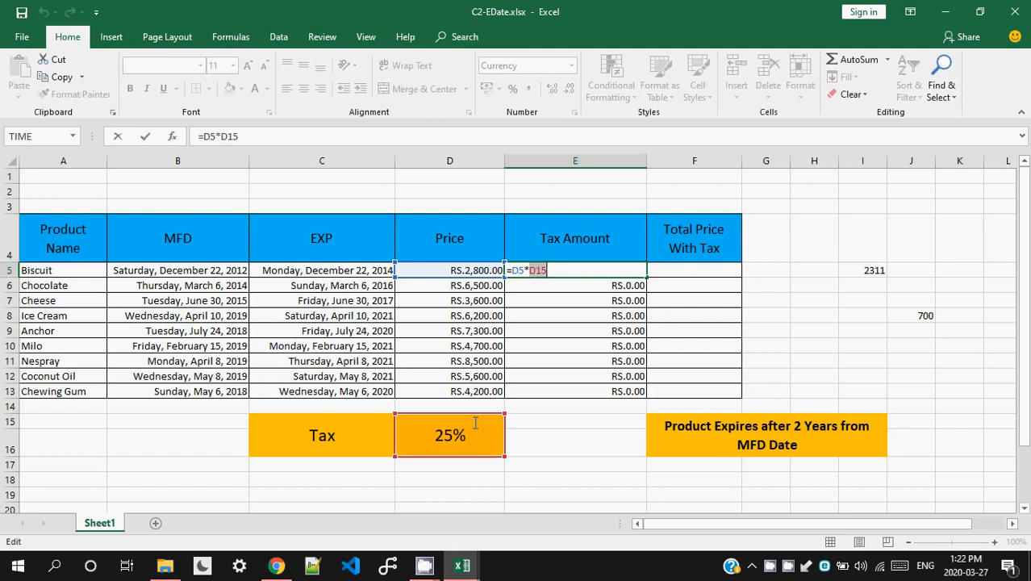
click(555, 275)
key(F4)
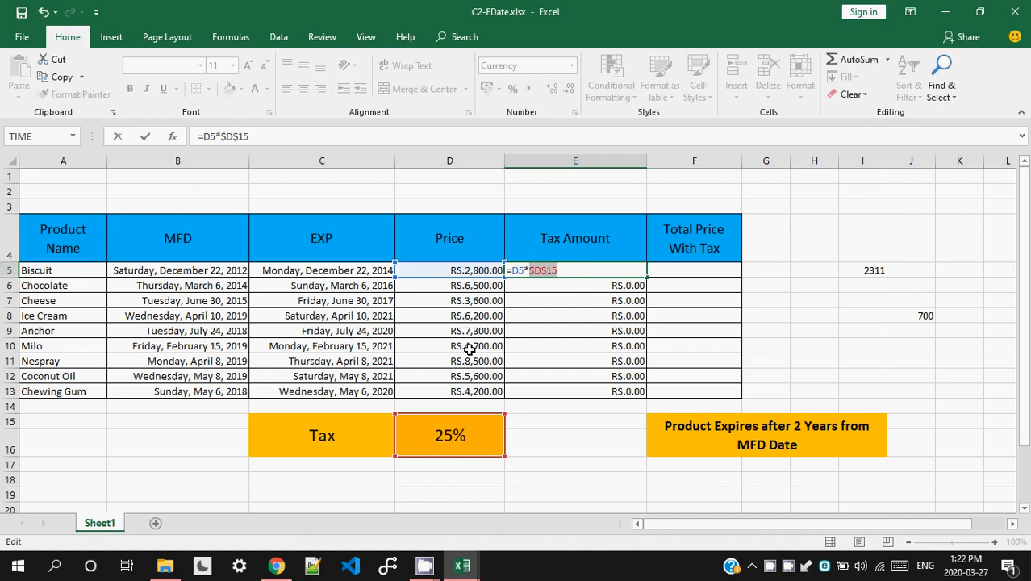
key(Return)
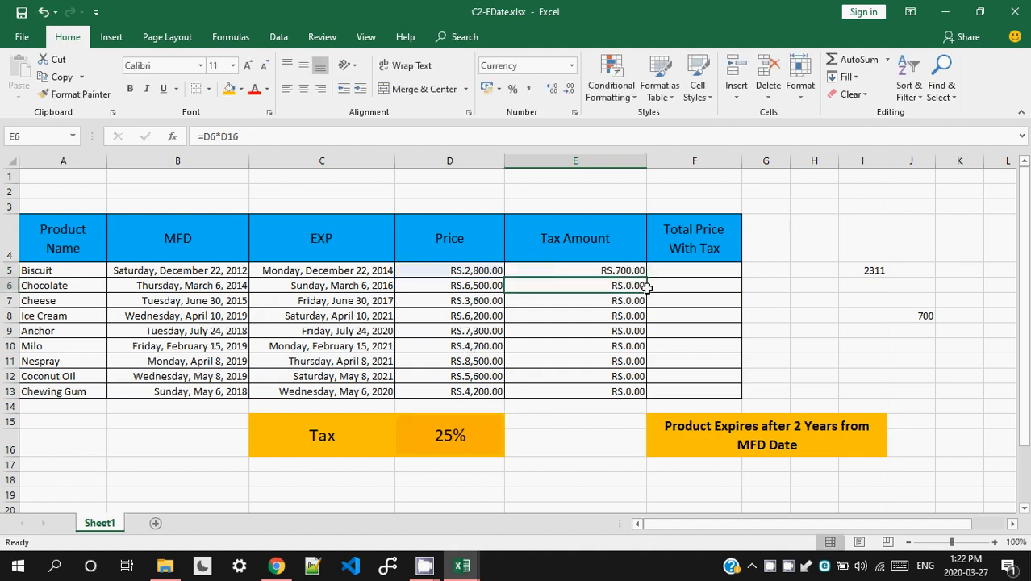
click(645, 273)
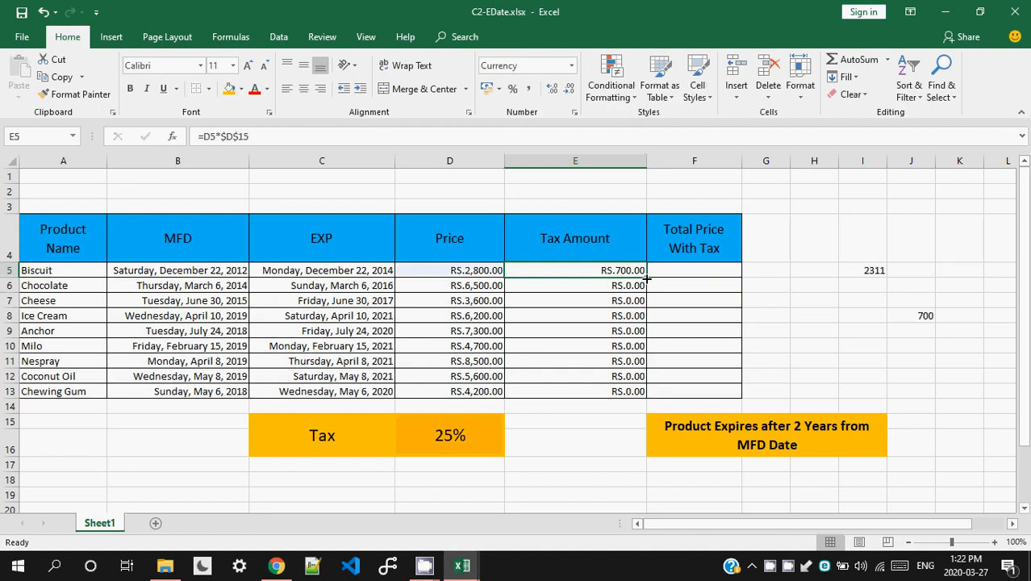
double_click(646, 277)
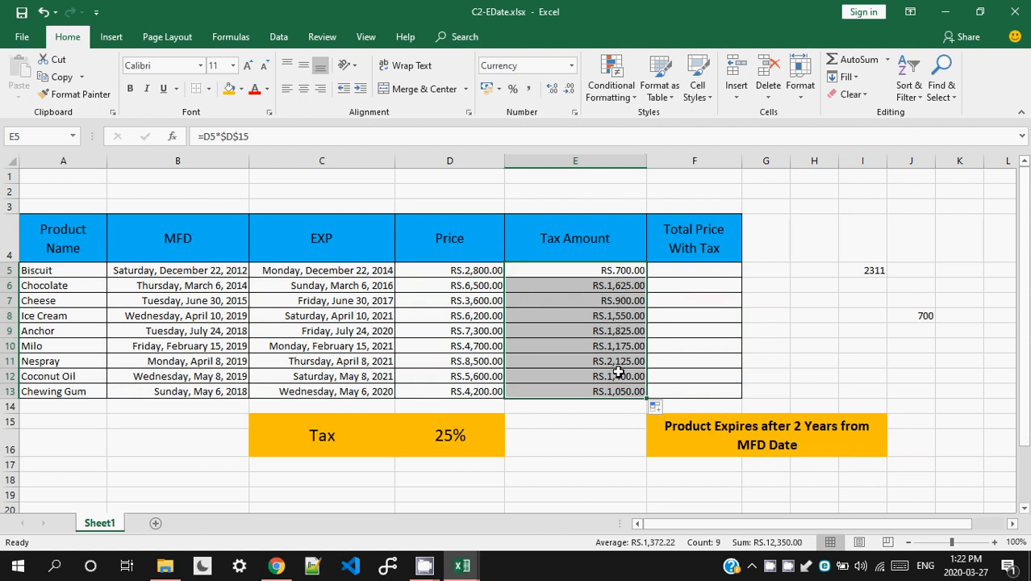
Calculate the biscuit's total price with tax in F5 using =SUM(D5:E5), and fill the formula down to F13.
click(683, 275)
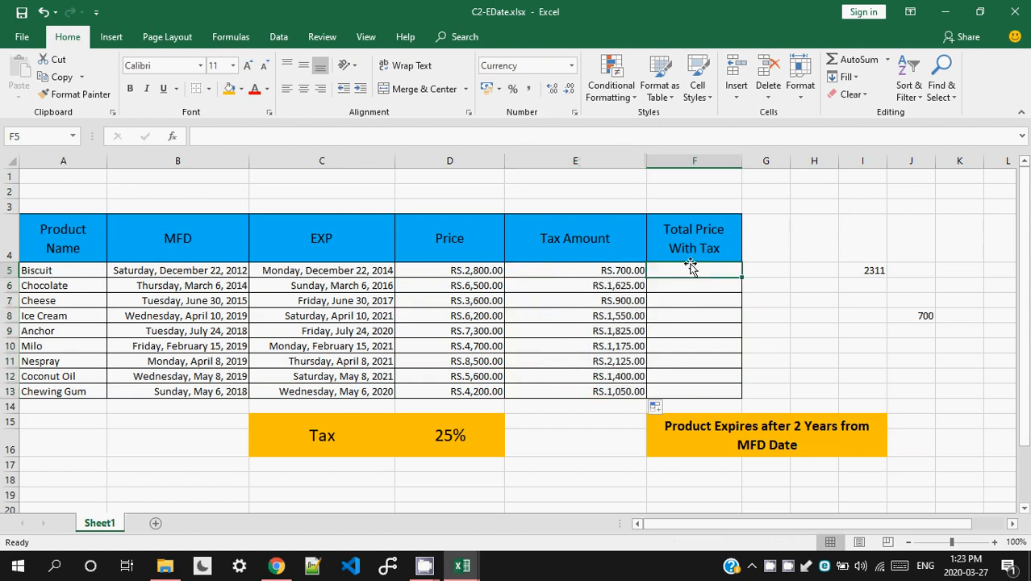
click(481, 271)
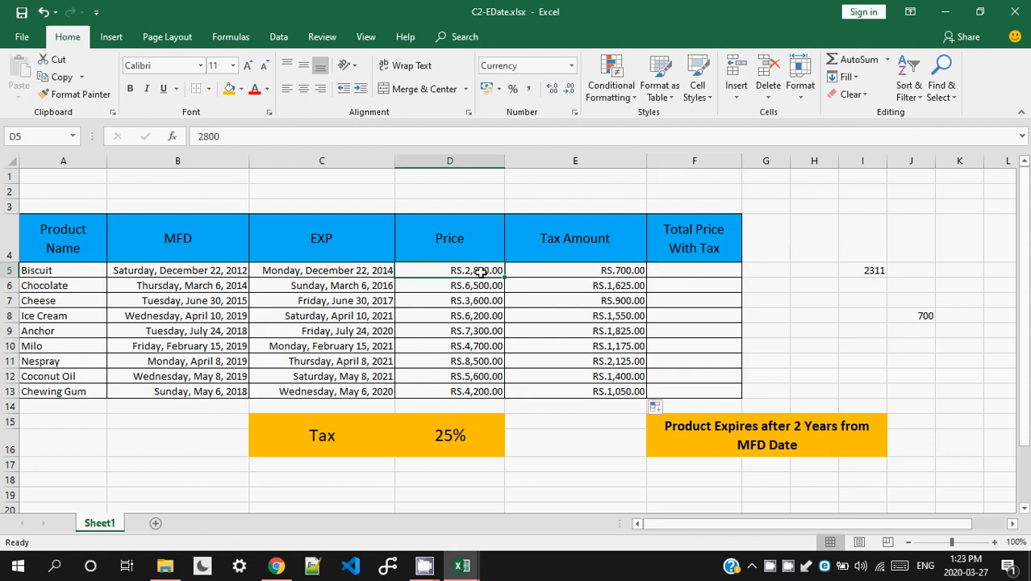
click(582, 274)
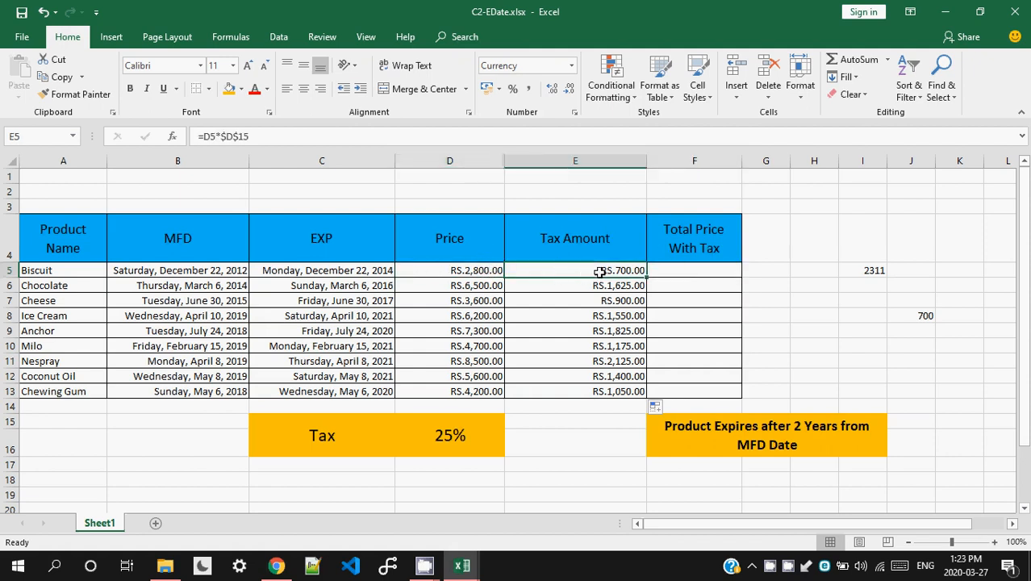
click(690, 267)
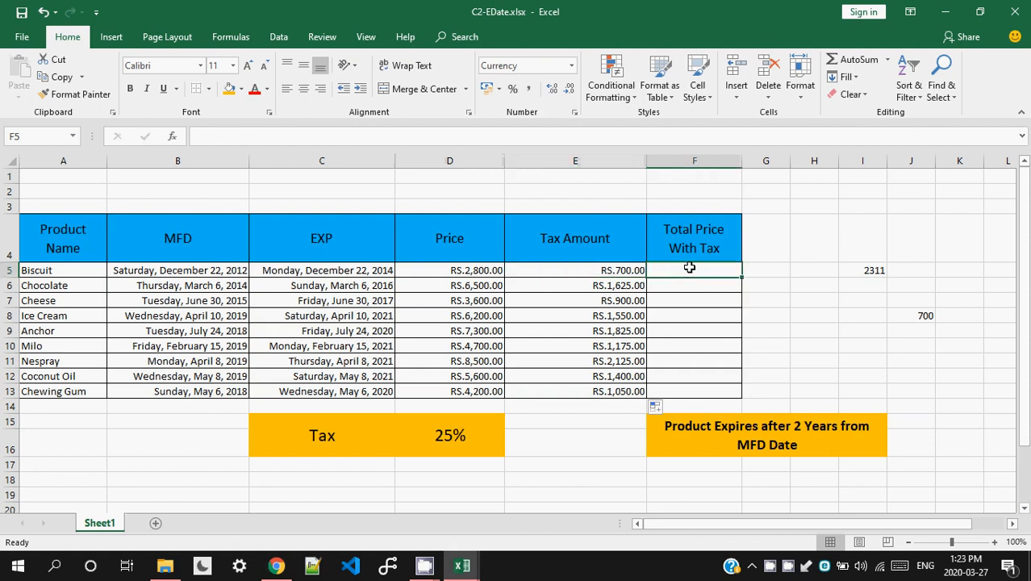
text(=)
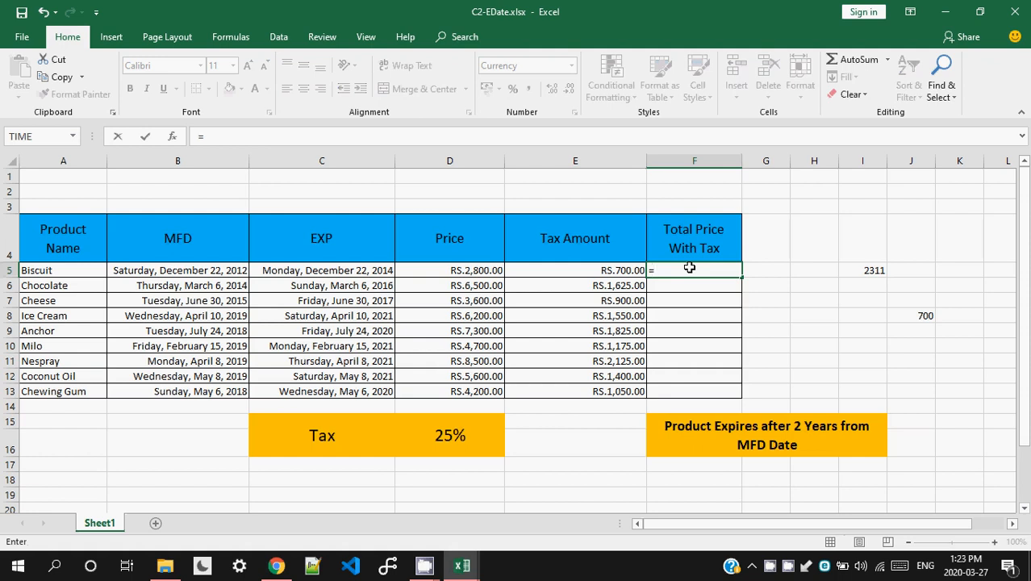
text(sum)
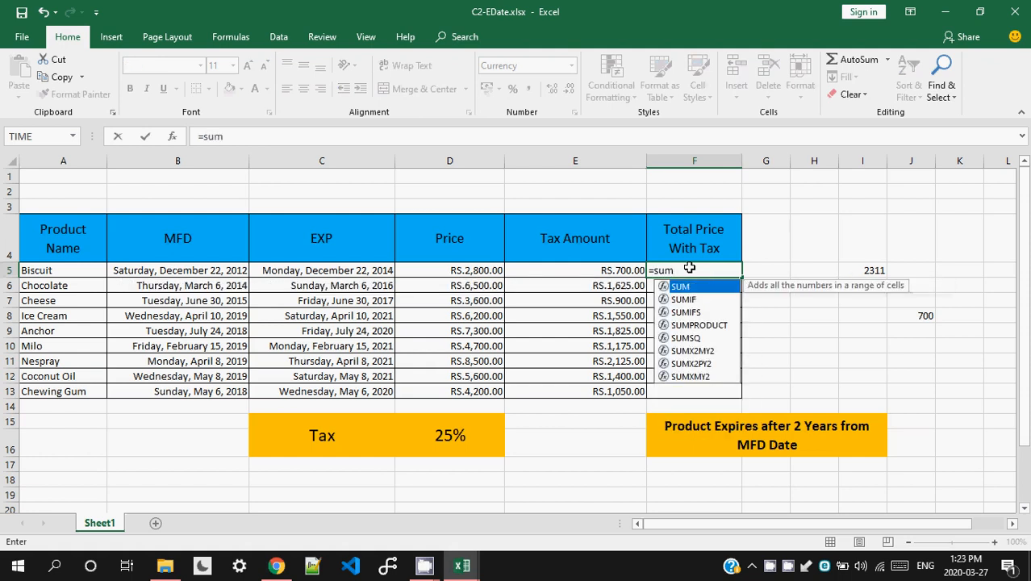
text(()
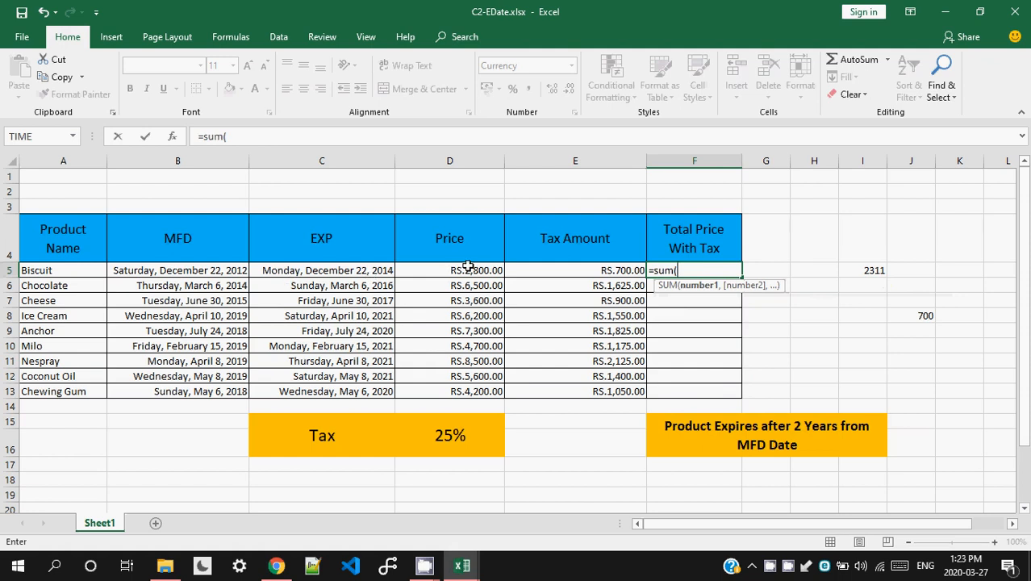
drag(472, 266, 538, 265)
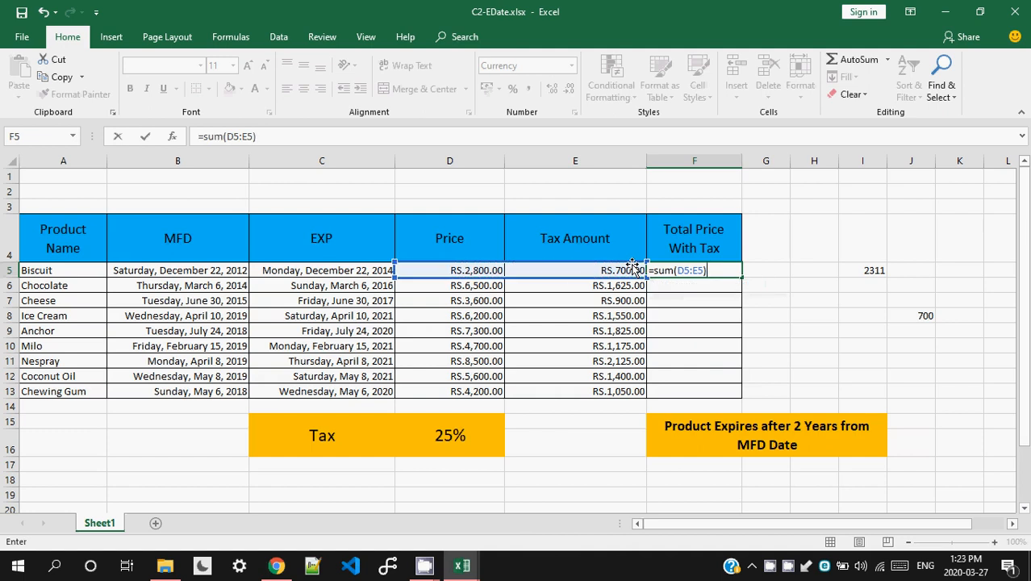
key(Return)
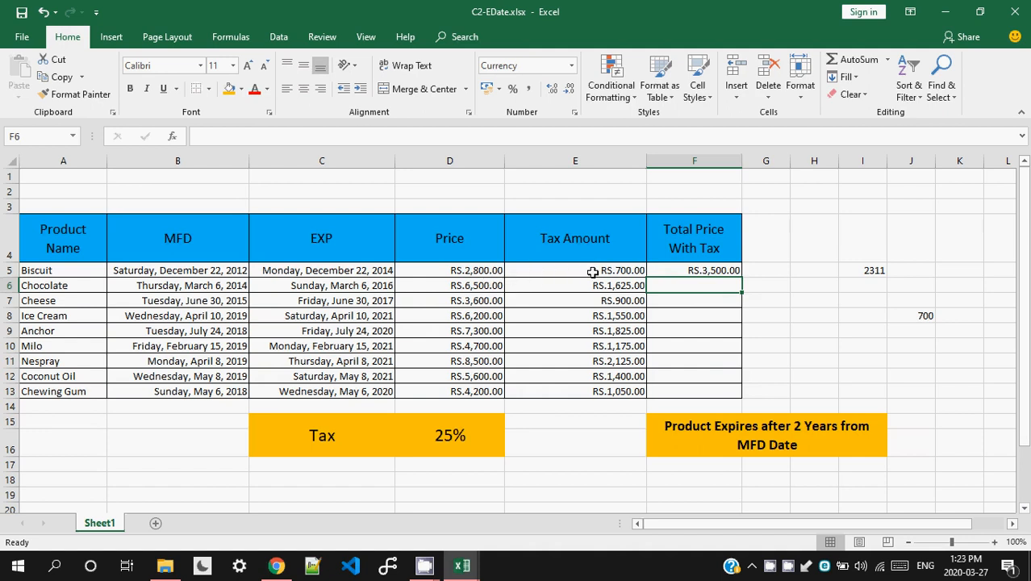
click(687, 271)
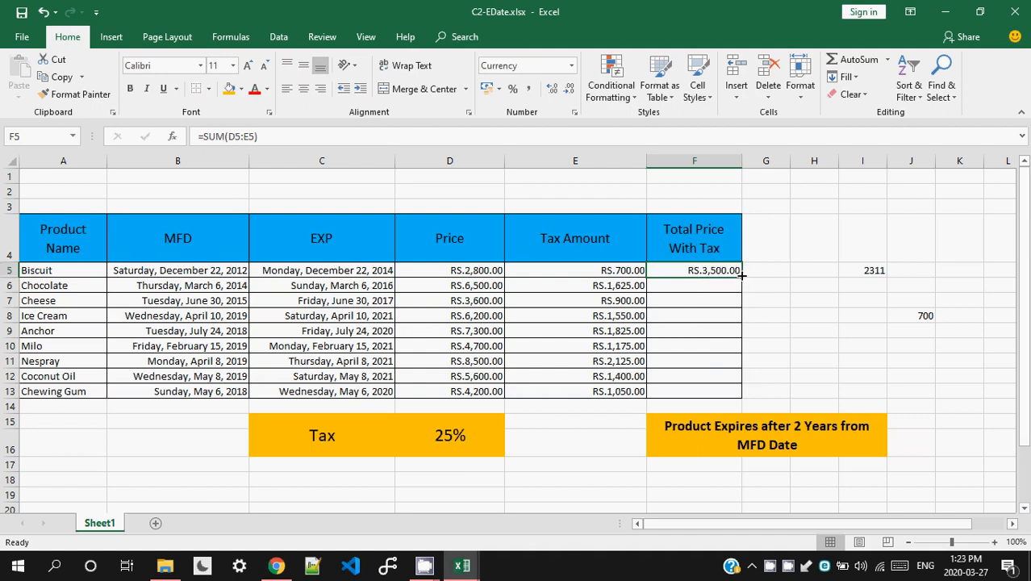
drag(741, 276, 730, 396)
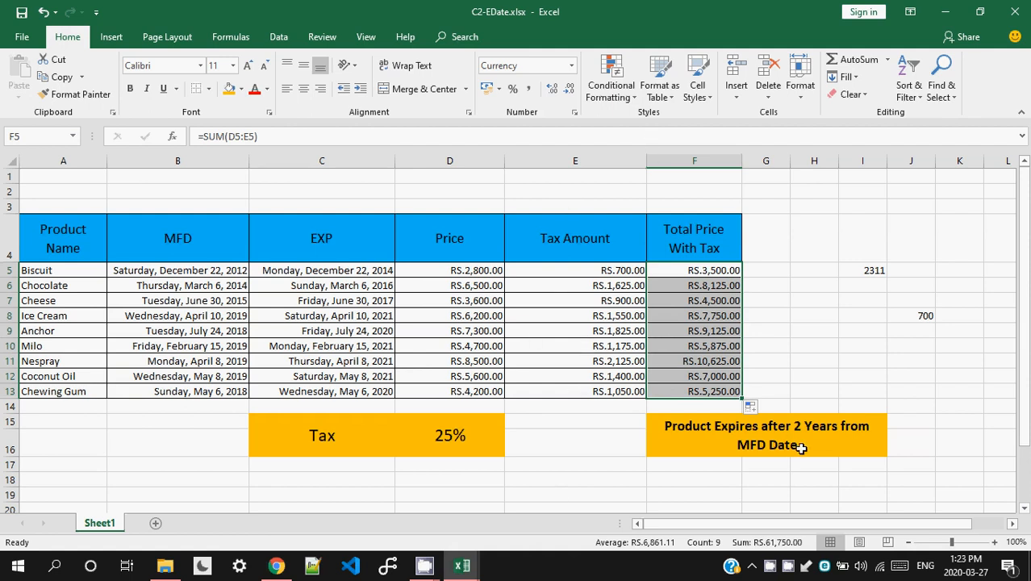
click(786, 566)
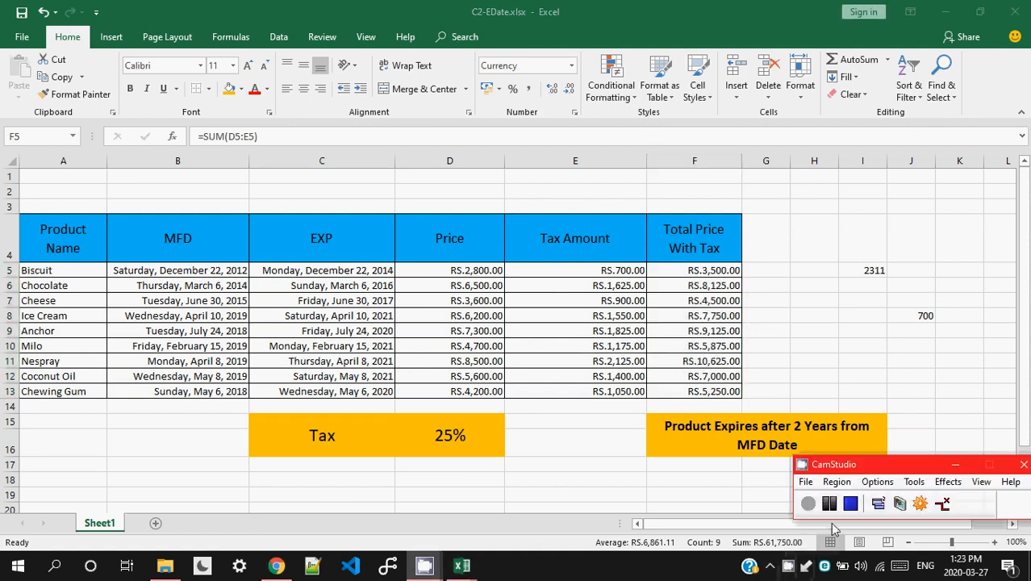